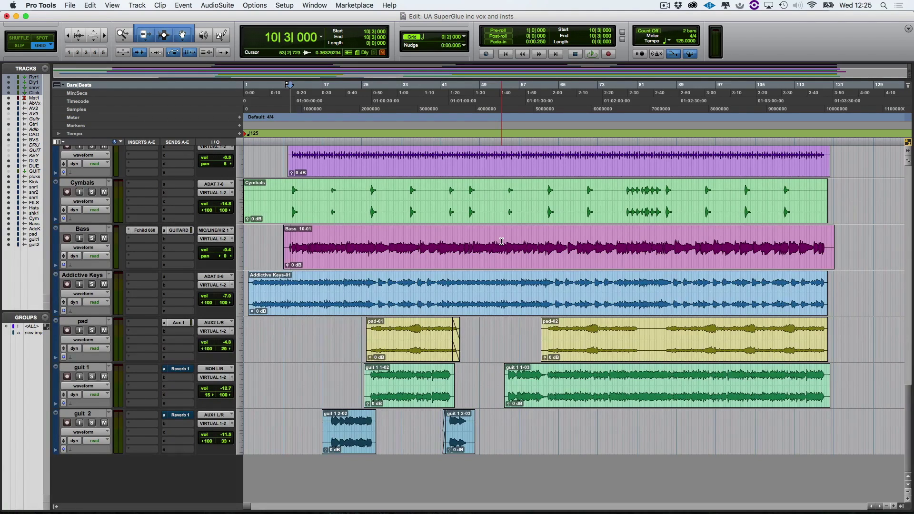
- Open the Fairchild 660 on the Bass track and audition the bass both soloed and within the full mix
{"action": "left_click", "coordinate": [143, 231]}
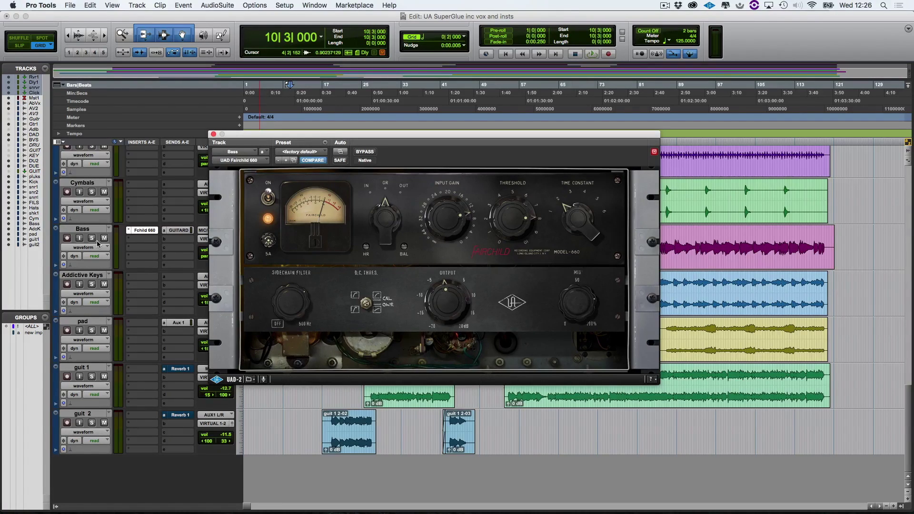
{"action": "key", "text": "space"}
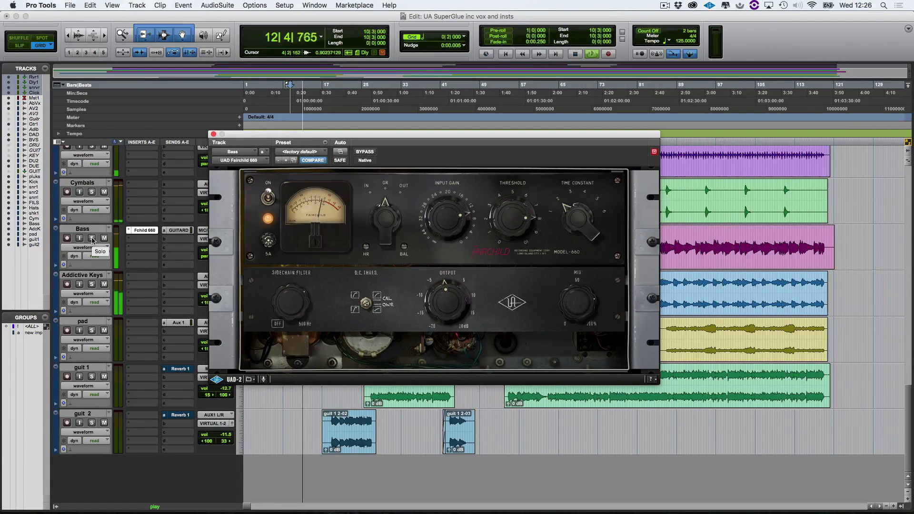
{"action": "left_click", "coordinate": [92, 238]}
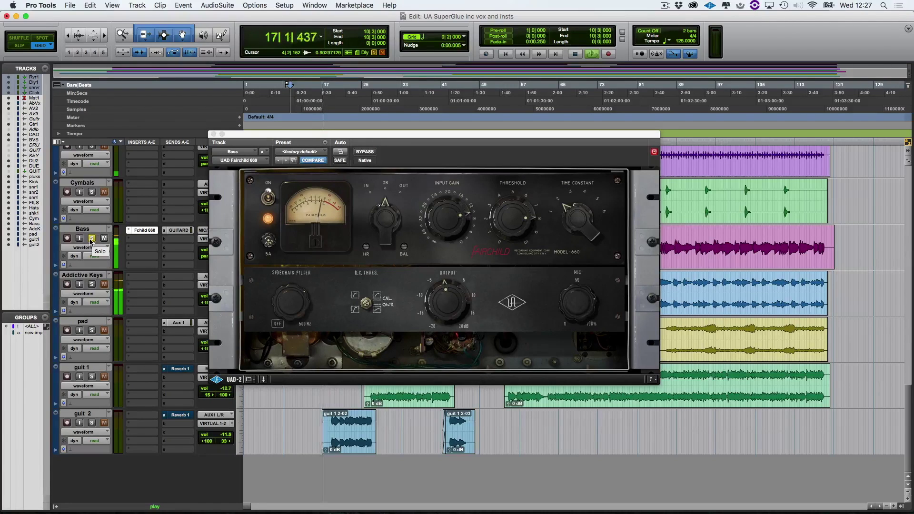
{"action": "left_click", "coordinate": [92, 240]}
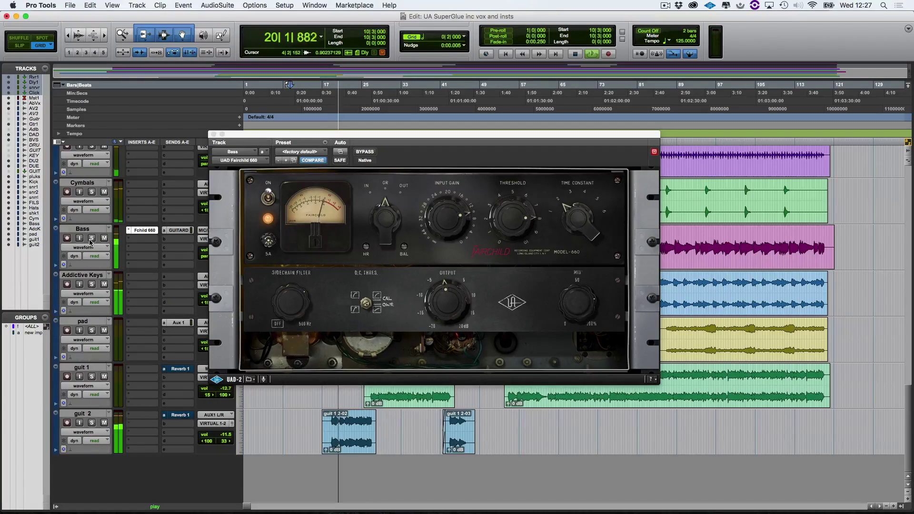
{"action": "key", "text": "space"}
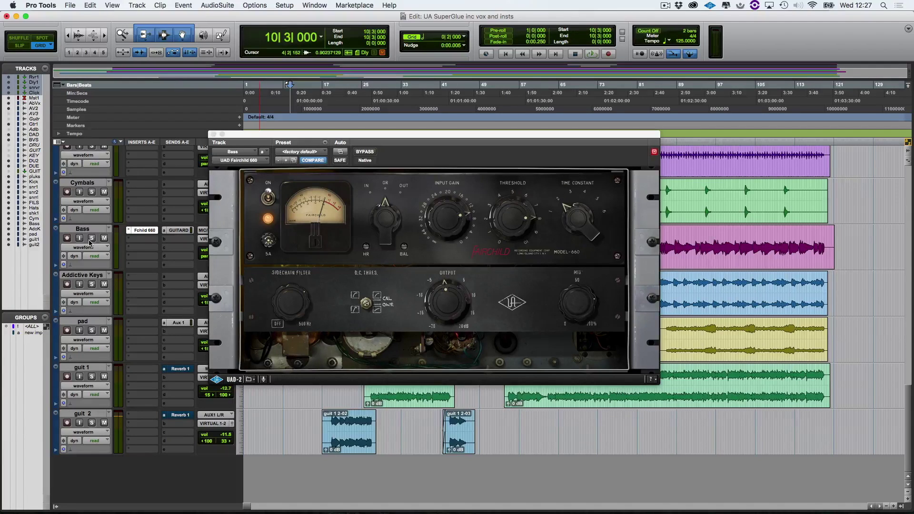
- Insert the mono UAD Harrison 32C EQ in the Bass track's second insert slot
{"action": "left_click", "coordinate": [142, 238]}
{"action": "mouse_move", "coordinate": [154, 258]}
{"action": "mouse_move", "coordinate": [210, 455]}
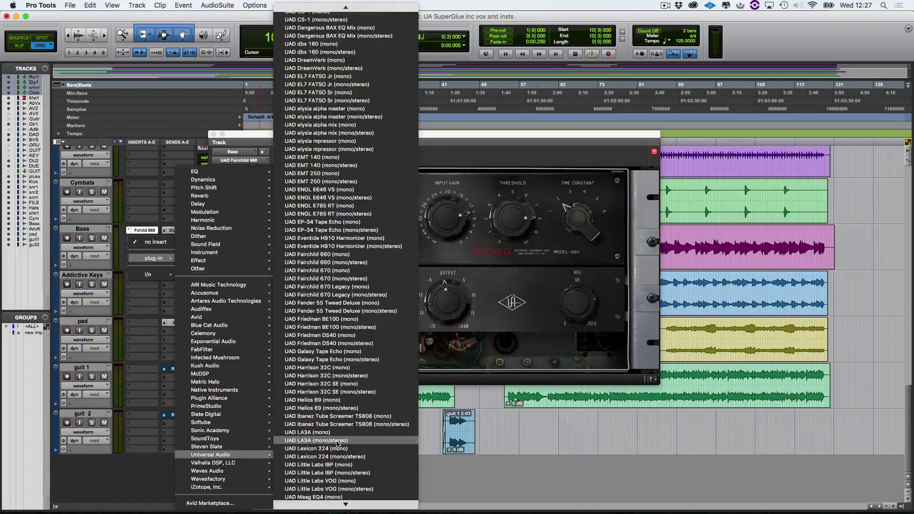
{"action": "left_click", "coordinate": [333, 368]}
- Try boosting the Harrison 32C's low band gain to about 4 during playback, and reset that gain to 0
{"action": "left_click_drag", "start_coordinate": [318, 187], "coordinate": [295, 282]}
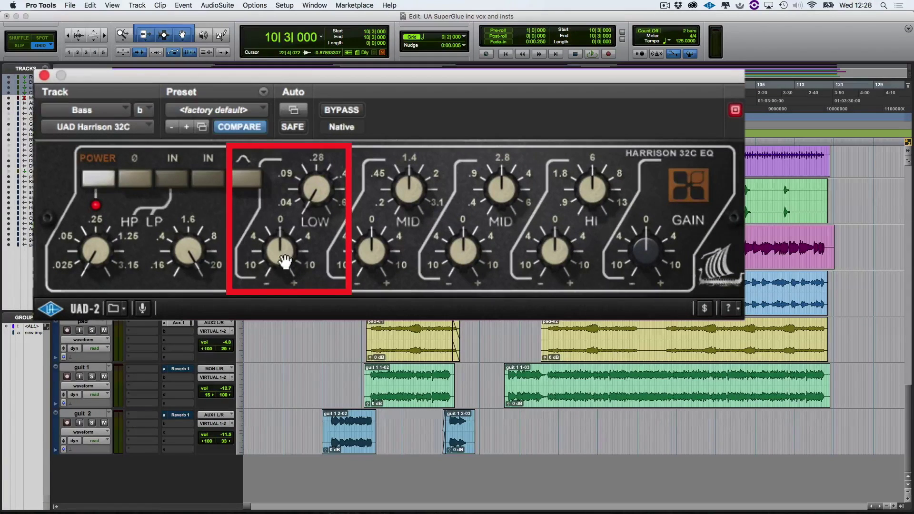
{"action": "key", "text": "space"}
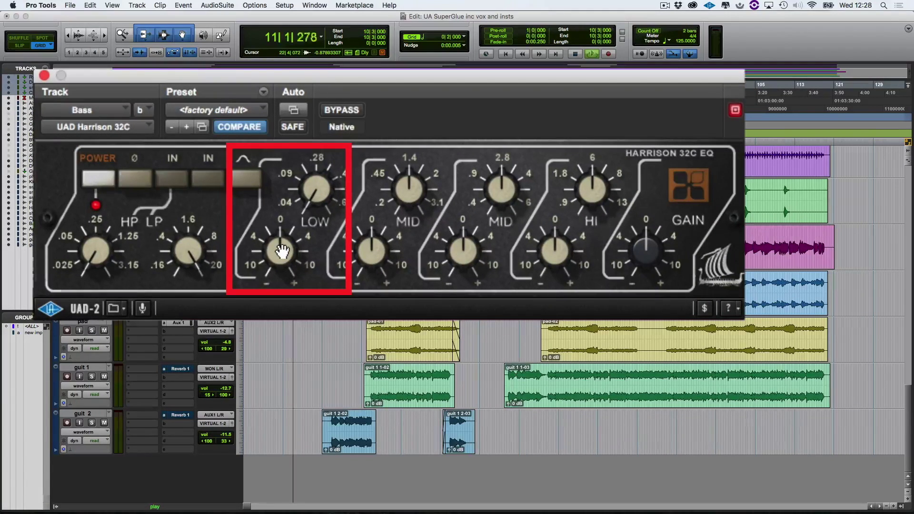
{"action": "left_click_drag", "start_coordinate": [275, 247], "coordinate": [275, 214]}
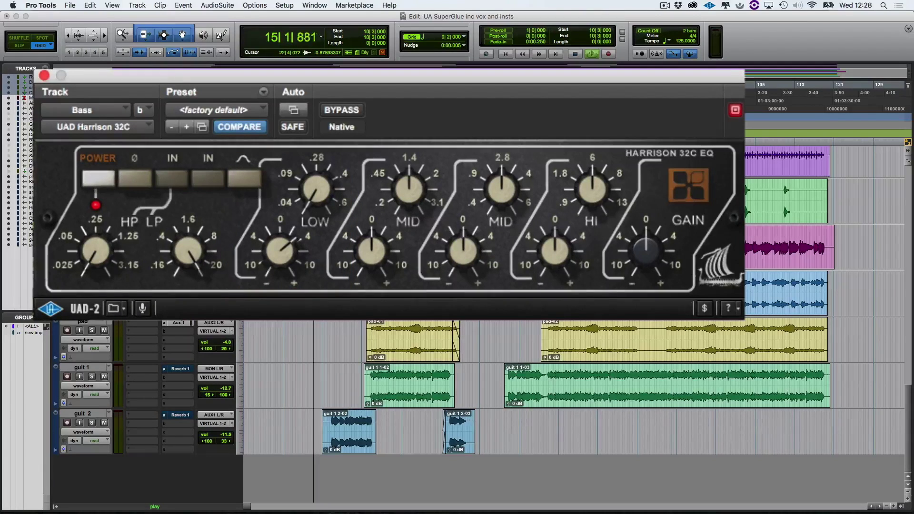
{"action": "left_click_drag", "start_coordinate": [275, 238], "coordinate": [270, 242]}
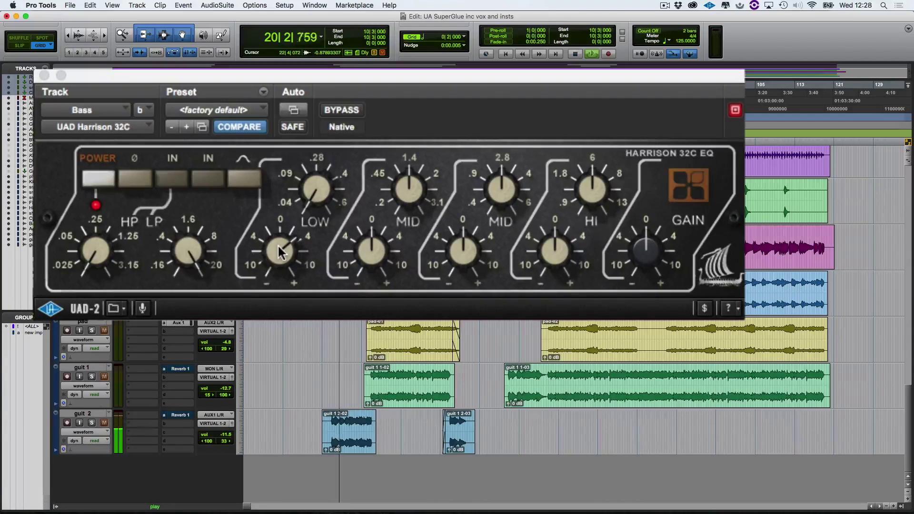
{"action": "left_click", "coordinate": [278, 244], "text": "alt"}
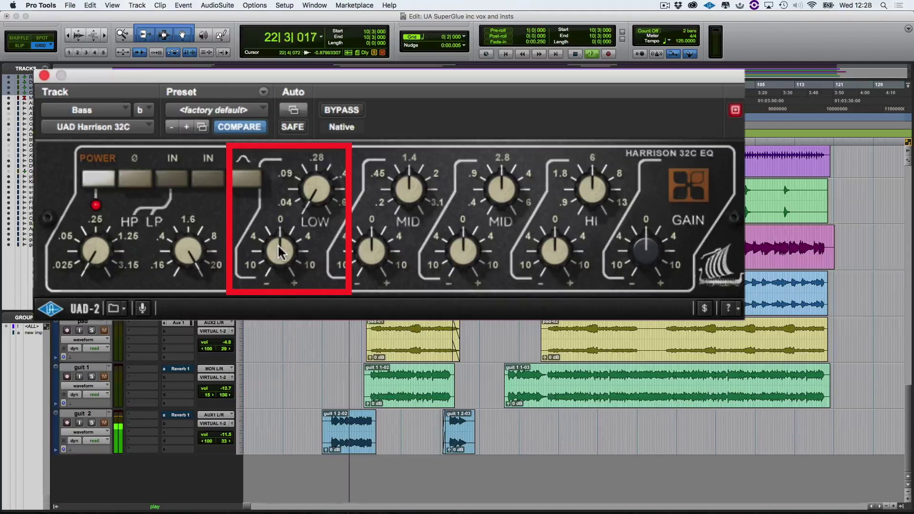
- Boost the Harrison 32C's low band and its 2.8 kHz mid band on the bass to about 4 each
{"action": "left_click_drag", "start_coordinate": [278, 242], "coordinate": [273, 204]}
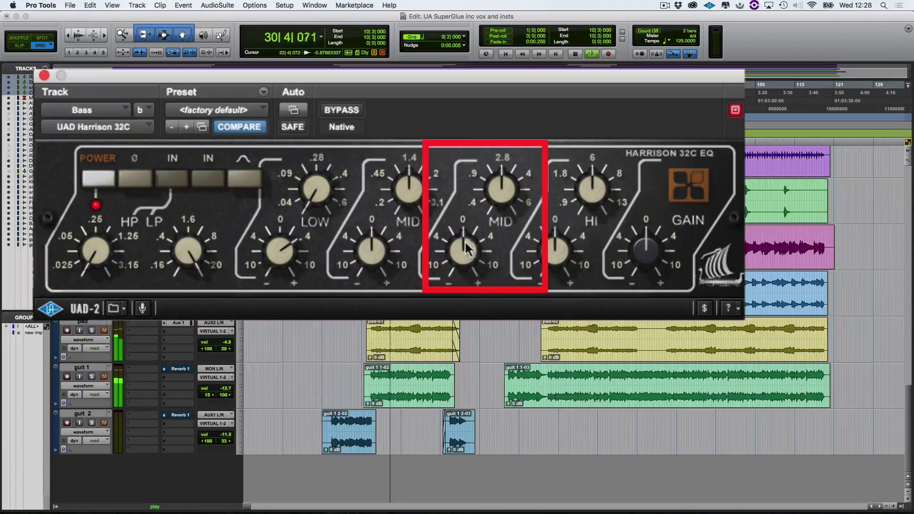
{"action": "left_click_drag", "start_coordinate": [460, 214], "coordinate": [461, 203]}
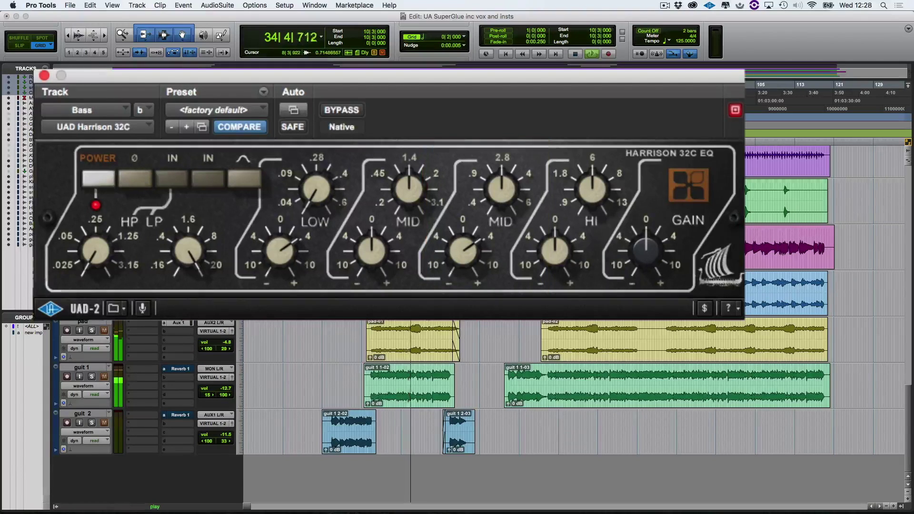
- Compare the bass with the Harrison 32C bypassed and active, and close the plug-in window
{"action": "left_click", "coordinate": [341, 110]}
{"action": "key", "text": "space"}
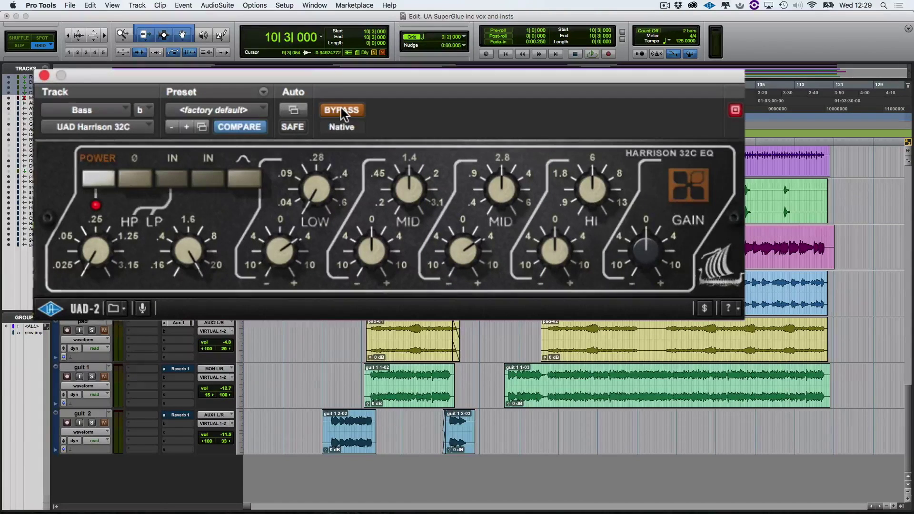
{"action": "key", "text": "space"}
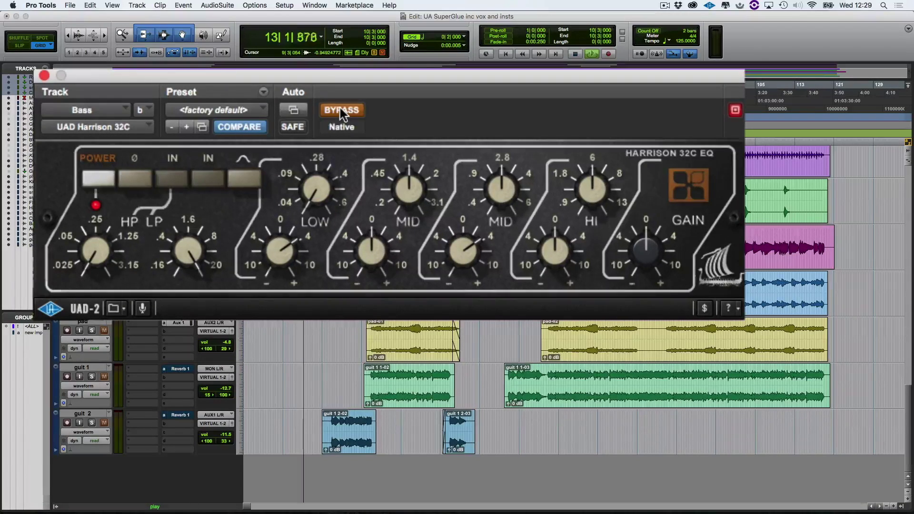
{"action": "key", "text": "space"}
{"action": "left_click", "coordinate": [340, 110]}
{"action": "key", "text": "space"}
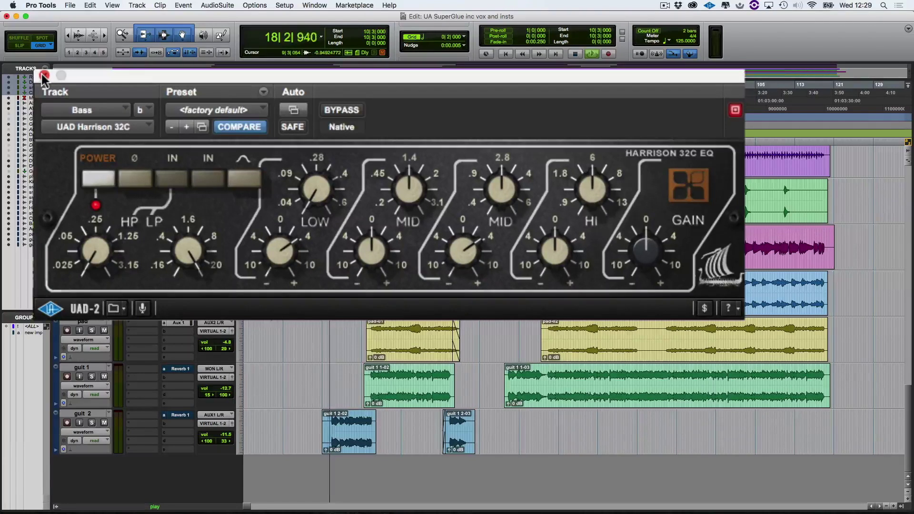
{"action": "key", "text": "space"}
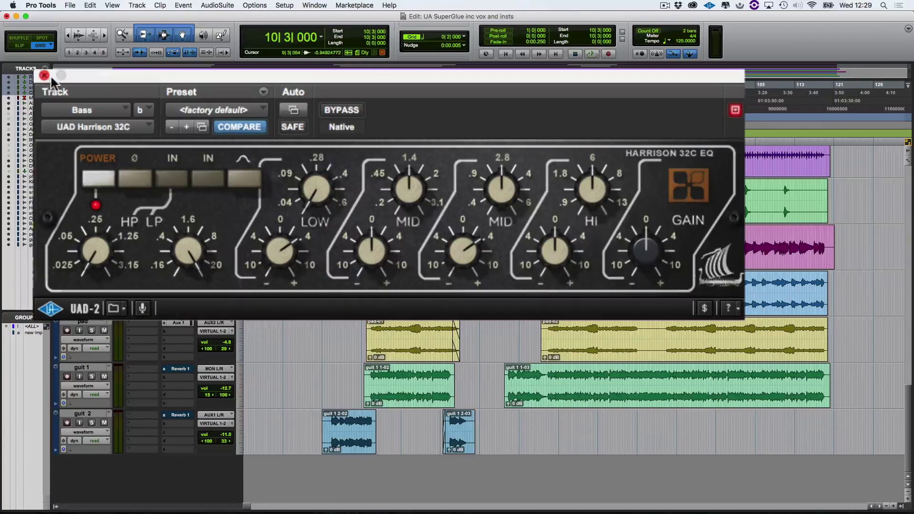
{"action": "left_click", "coordinate": [44, 76]}
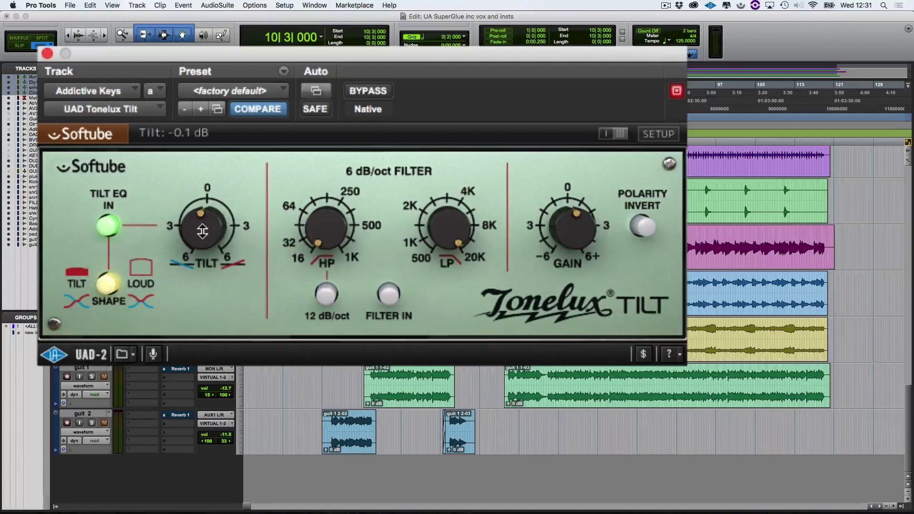
- Set the tilt of the Tonelux Tilt on Addictive Keys to 3.1 dB and compare the result against bypass
{"action": "left_click_drag", "start_coordinate": [201, 233], "coordinate": [202, 181]}
{"action": "key", "text": "space"}
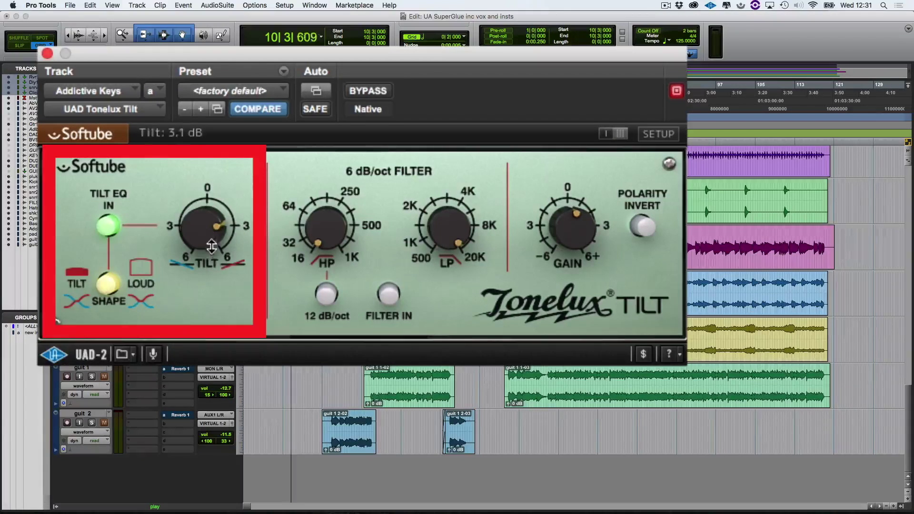
{"action": "left_click", "coordinate": [365, 90]}
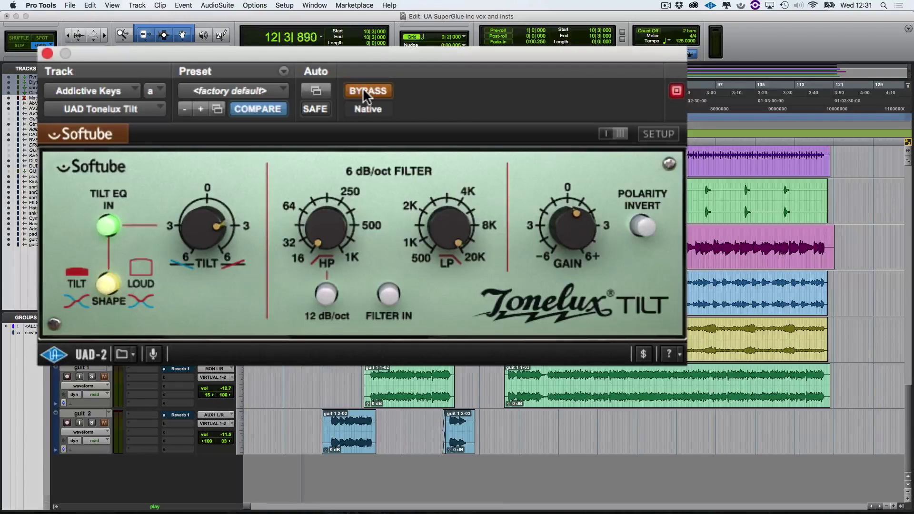
{"action": "key", "text": "space"}
{"action": "key", "text": "space"}
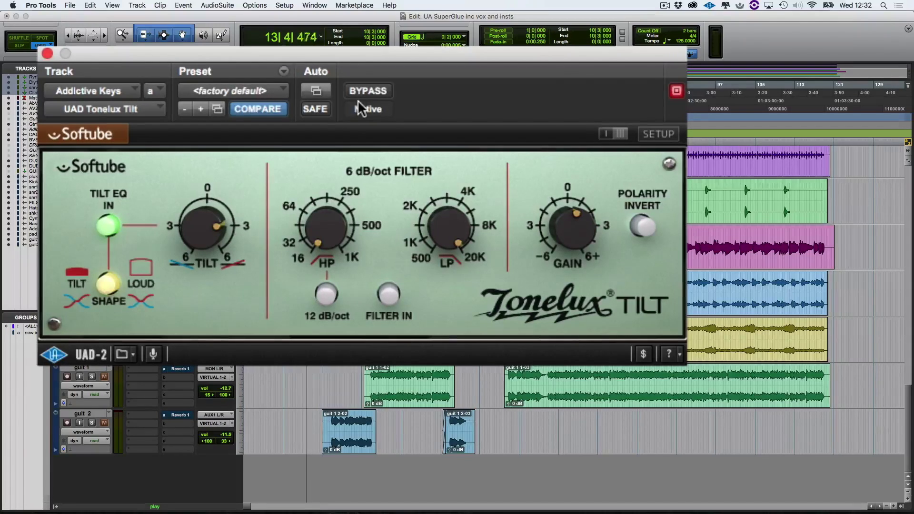
{"action": "key", "text": "space"}
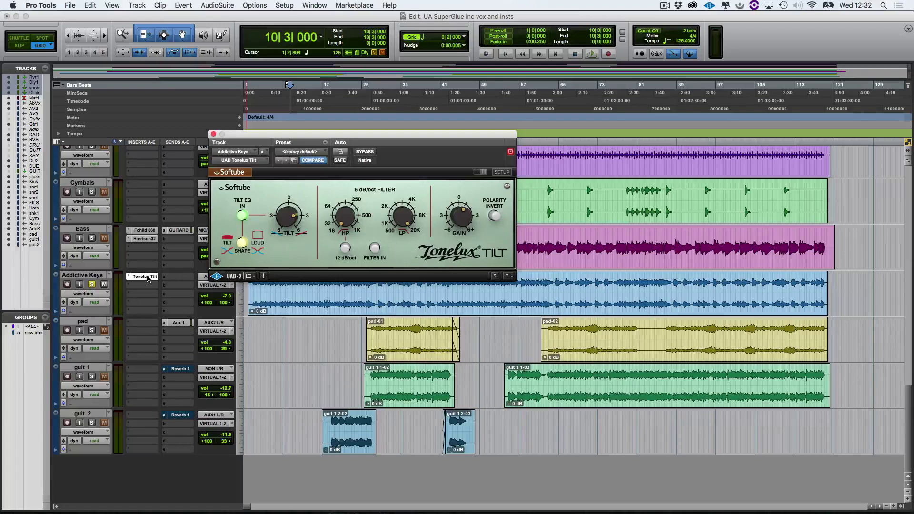
- Insert the UAD SPL Vitalizer MK2-T on Addictive Keys and raise its drive and compression, turning its bass toward tight
{"action": "left_click", "coordinate": [145, 284]}
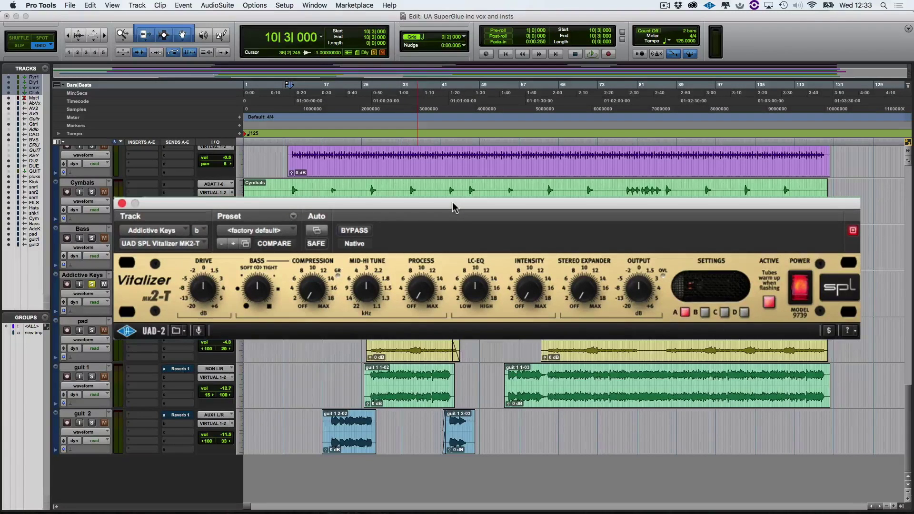
{"action": "key", "text": "space"}
{"action": "left_click_drag", "start_coordinate": [202, 290], "coordinate": [202, 264]}
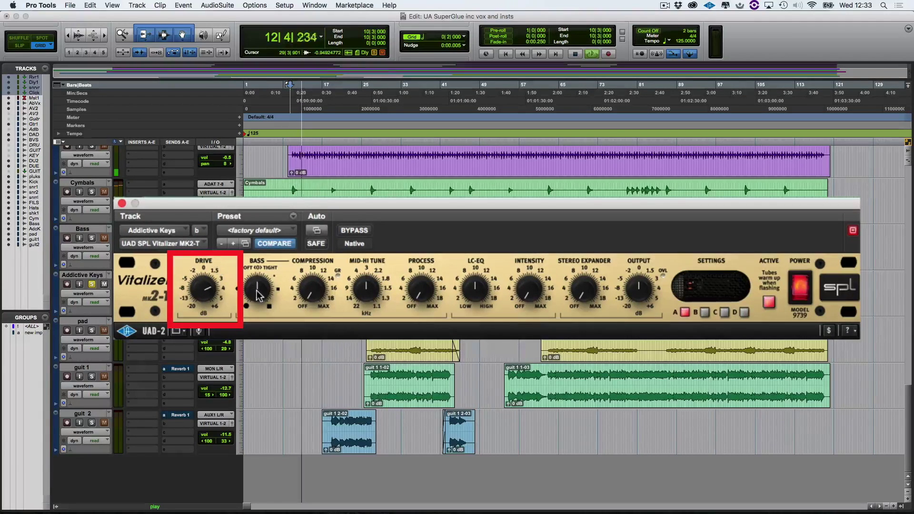
{"action": "left_click_drag", "start_coordinate": [257, 295], "coordinate": [255, 259]}
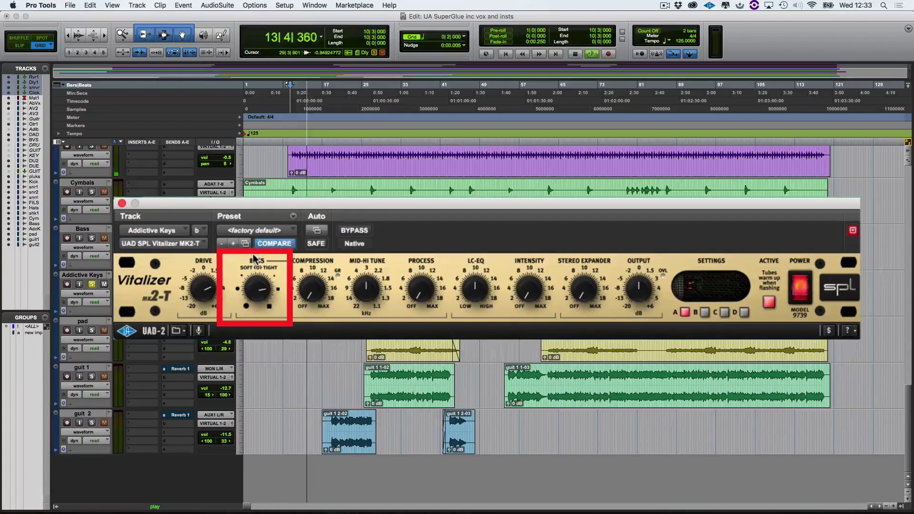
{"action": "left_click_drag", "start_coordinate": [309, 290], "coordinate": [300, 220]}
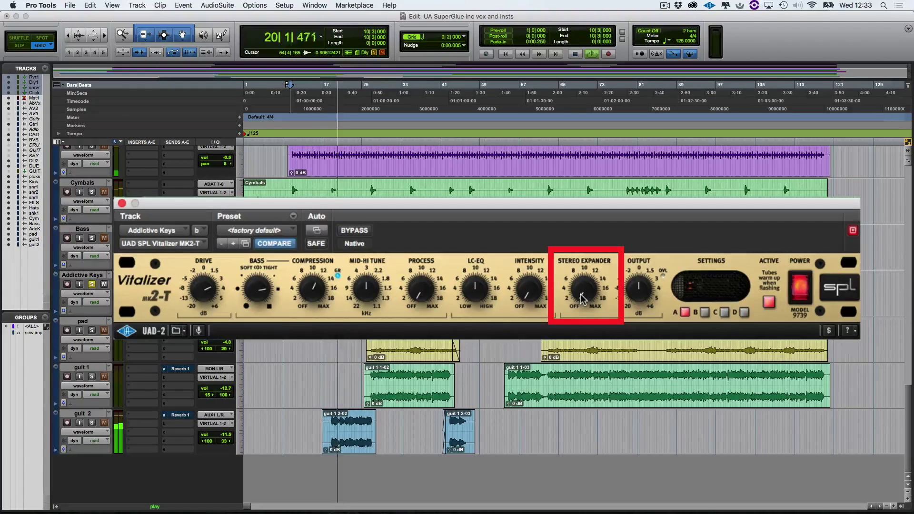
- Raise the Vitalizer's stereo expander, and unsolo Addictive Keys to audition it in the mix
{"action": "left_click_drag", "start_coordinate": [581, 287], "coordinate": [578, 270]}
{"action": "left_click_drag", "start_coordinate": [575, 239], "coordinate": [576, 204]}
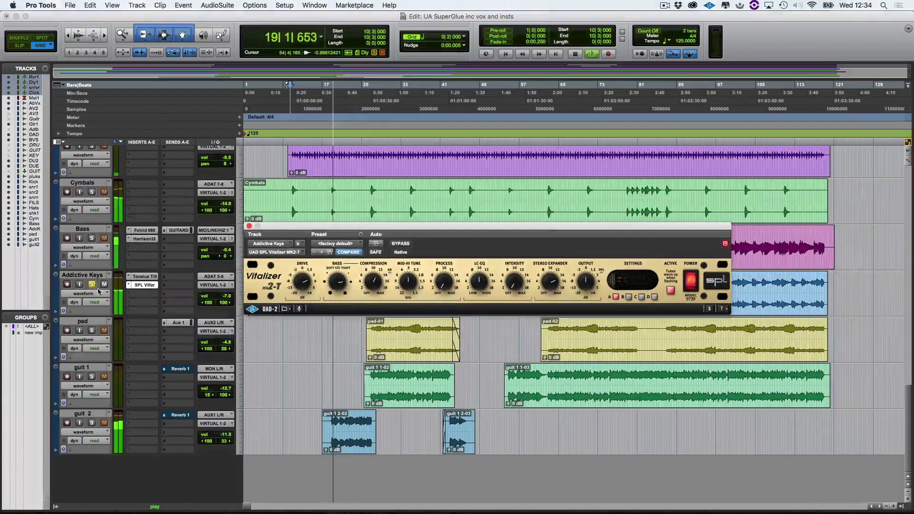
{"action": "left_click", "coordinate": [93, 285]}
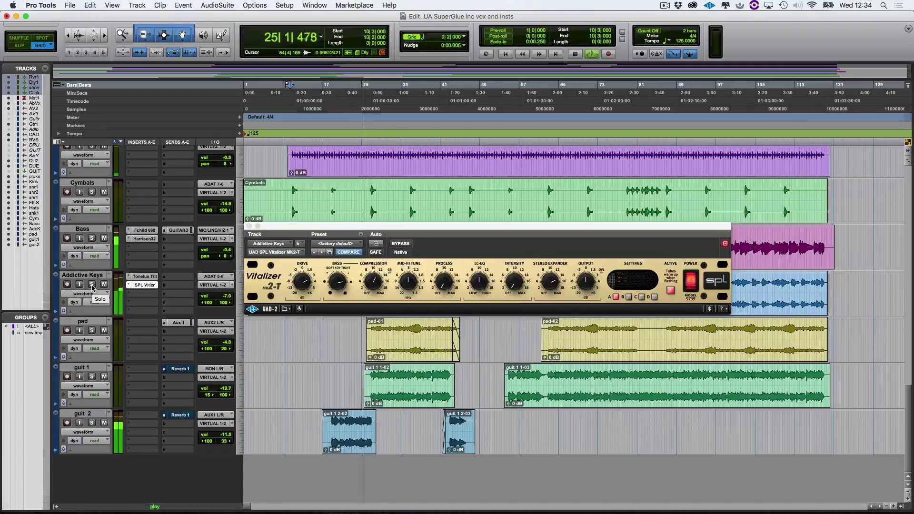
{"action": "key", "text": "space"}
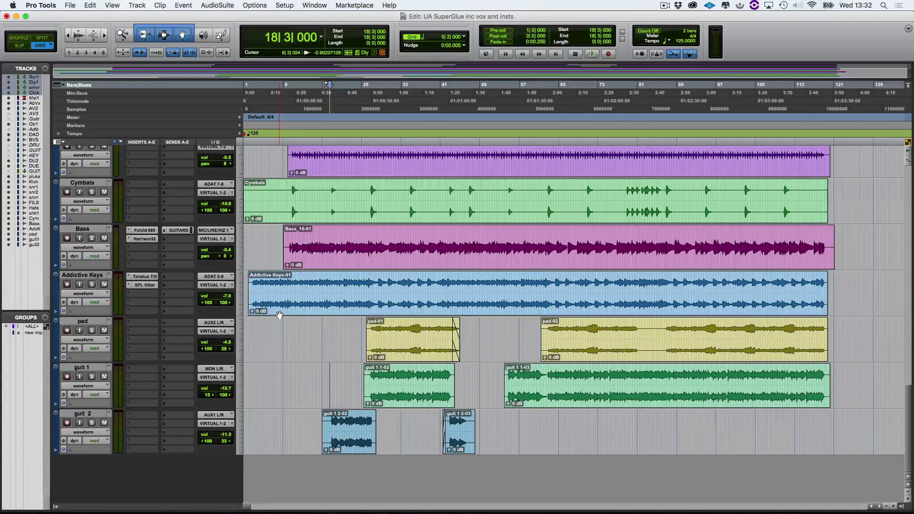
- Audition the soloed pad track from position 28|3|000
{"action": "left_click", "coordinate": [379, 326]}
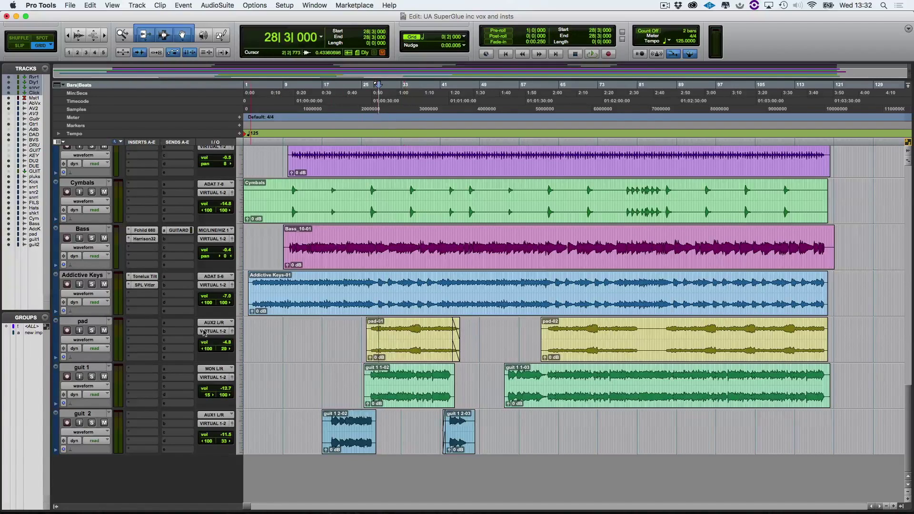
{"action": "left_click", "coordinate": [92, 330]}
{"action": "key", "text": "space"}
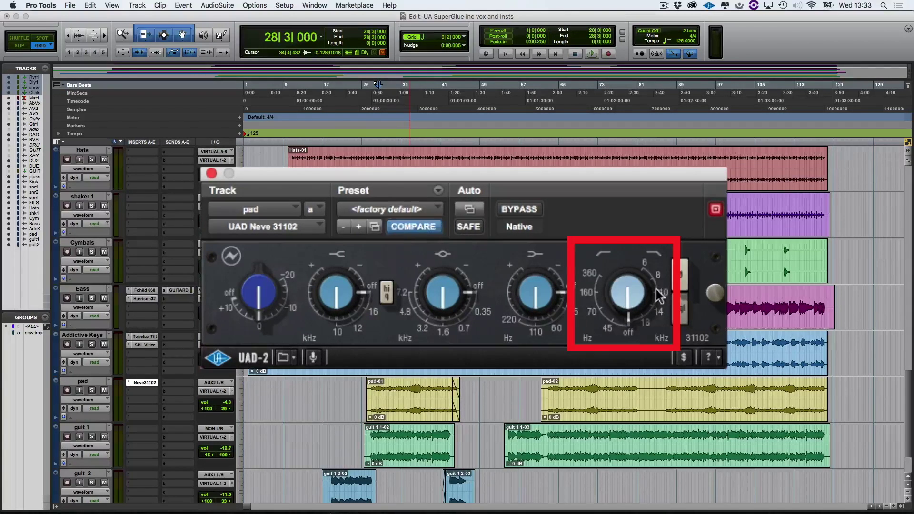
- Set the Neve 31102's high-pass filter to 70 Hz and low-pass filter to 18 kHz on the pad, and start playback
{"action": "left_click_drag", "start_coordinate": [659, 299], "coordinate": [665, 244]}
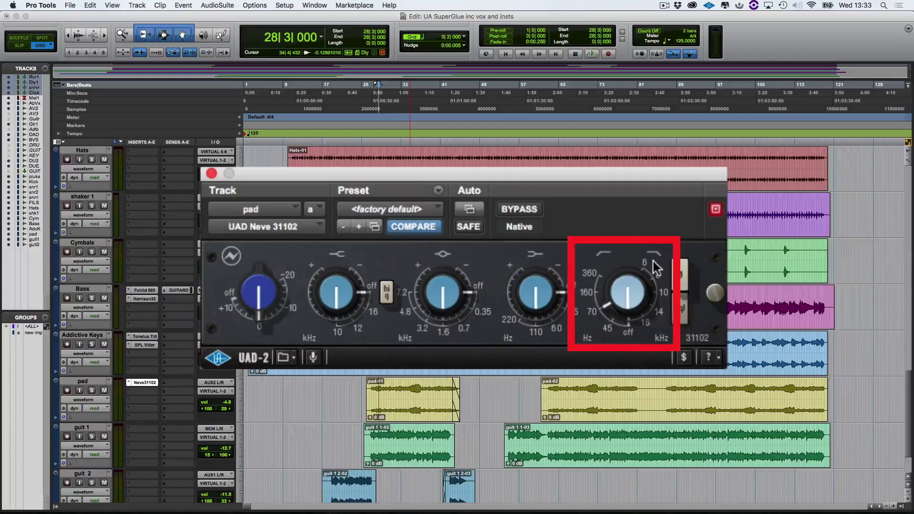
{"action": "left_click_drag", "start_coordinate": [620, 286], "coordinate": [619, 327]}
{"action": "key", "text": "space"}
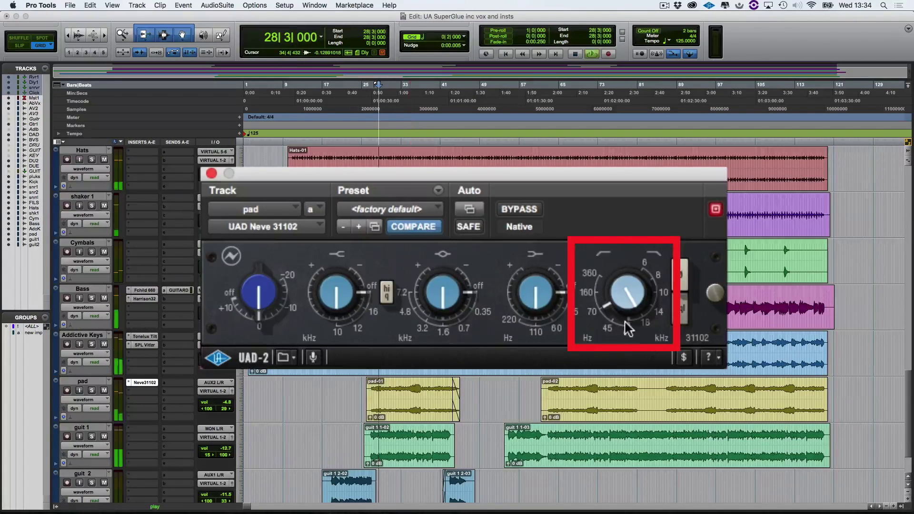
- Solo the pad and boost its Neve 31102 high band at 16 kHz during playback
{"action": "left_click", "coordinate": [92, 390]}
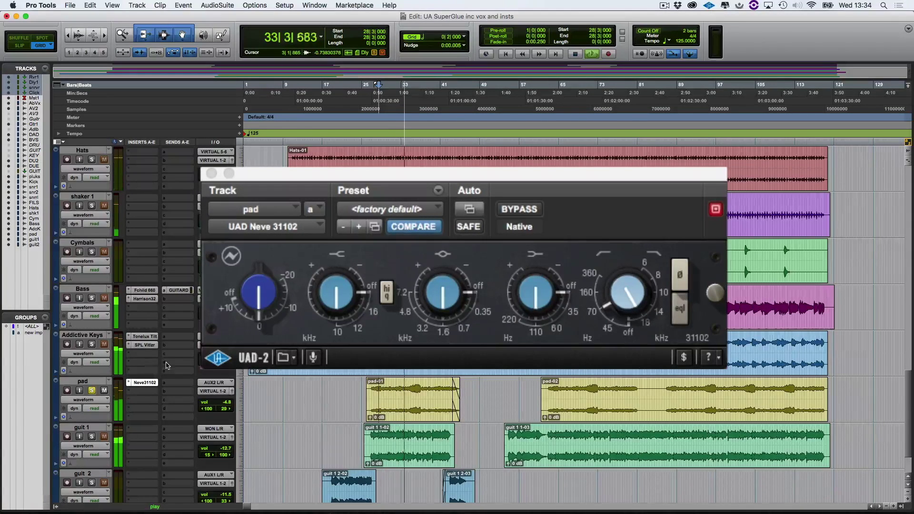
{"action": "left_click", "coordinate": [371, 285]}
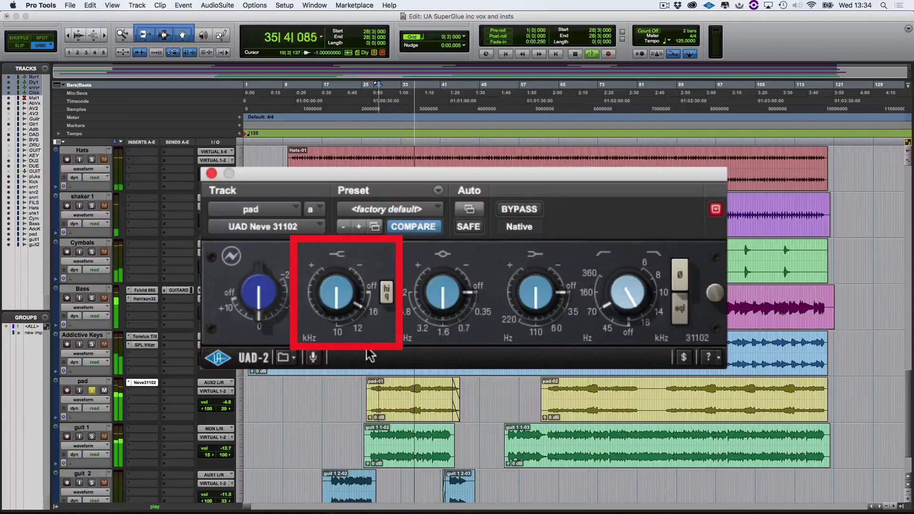
{"action": "left_click_drag", "start_coordinate": [326, 301], "coordinate": [292, 206]}
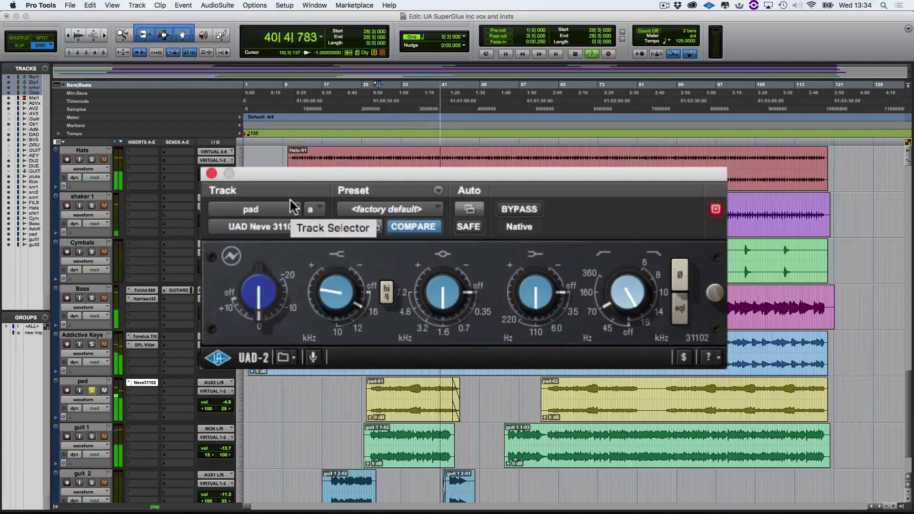
{"action": "key", "text": "space"}
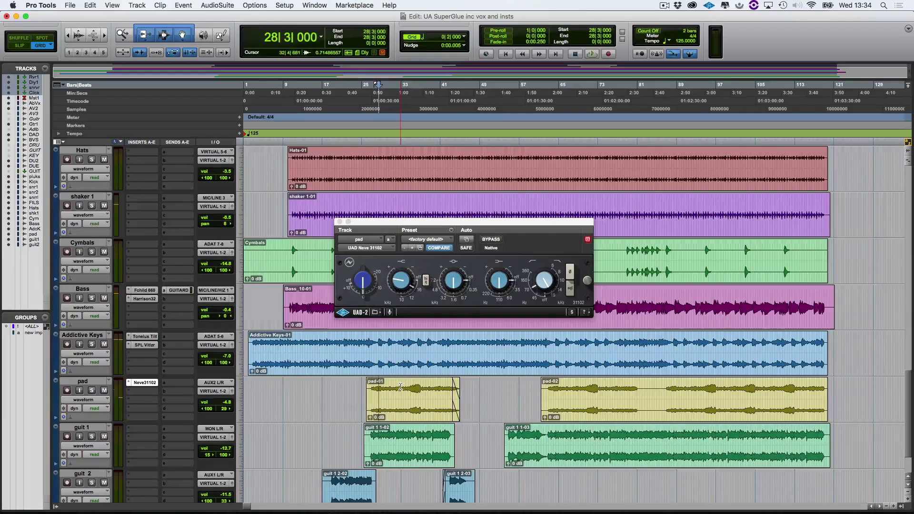
- Play the full mix and lower the pad track's volume fader to -7.3 dB
{"action": "key", "text": "space"}
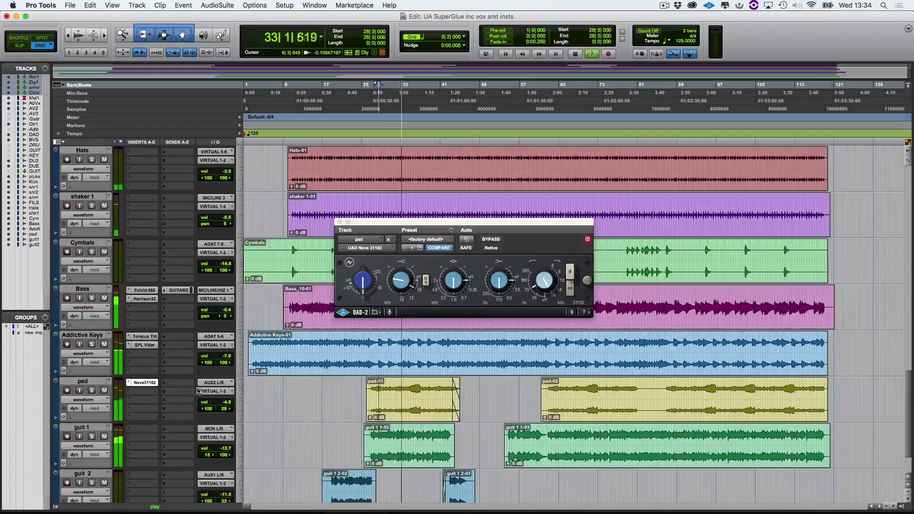
{"action": "left_click", "coordinate": [232, 391]}
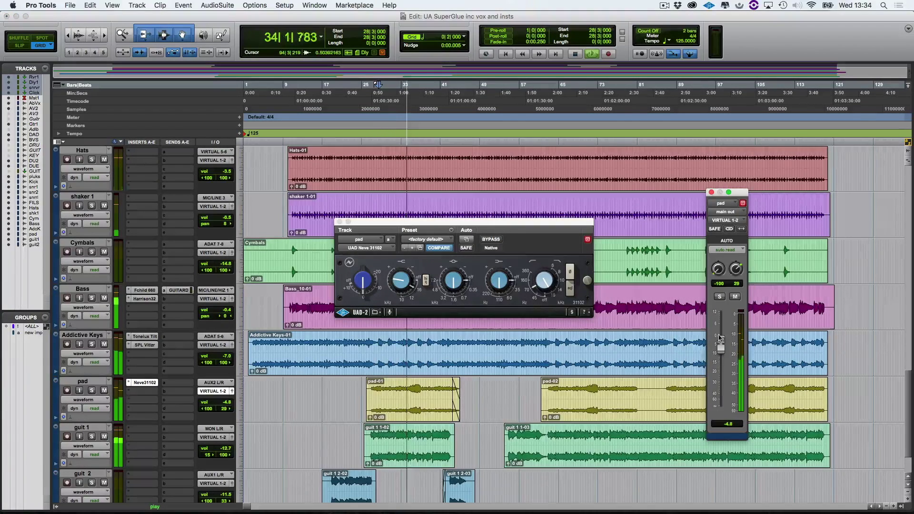
{"action": "left_click_drag", "start_coordinate": [720, 345], "coordinate": [720, 351]}
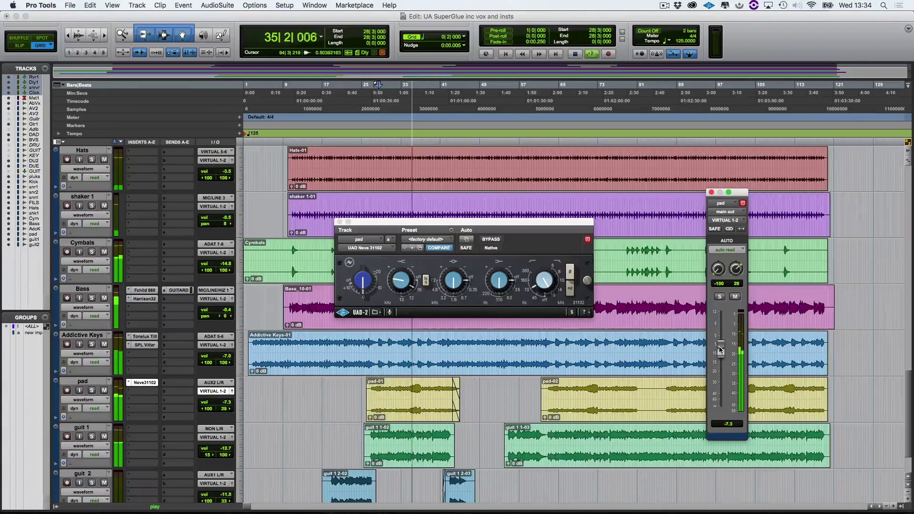
{"action": "left_click", "coordinate": [711, 192]}
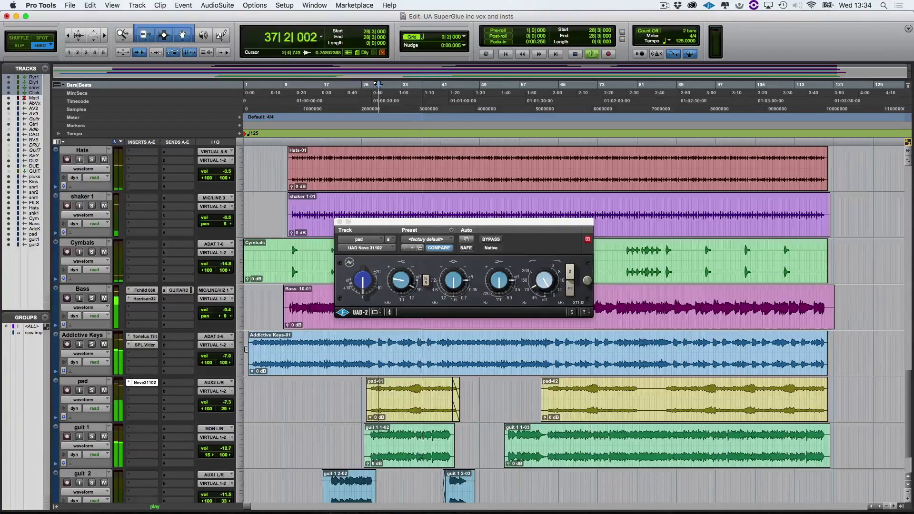
{"action": "key", "text": "space"}
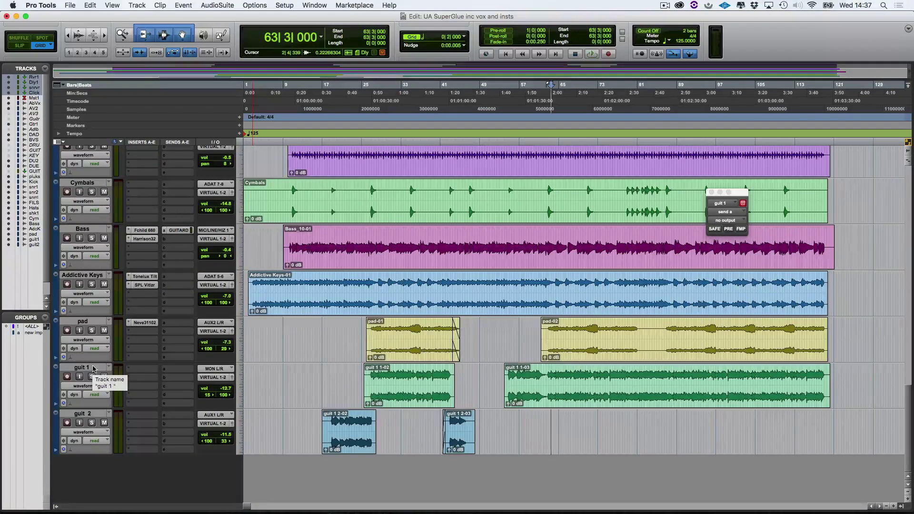
- Solo the guit 1 track and audition its first clip from 27|1|000 to 42|3|000
{"action": "left_click", "coordinate": [91, 376]}
{"action": "double_click", "coordinate": [446, 382]}
{"action": "key", "text": "space"}
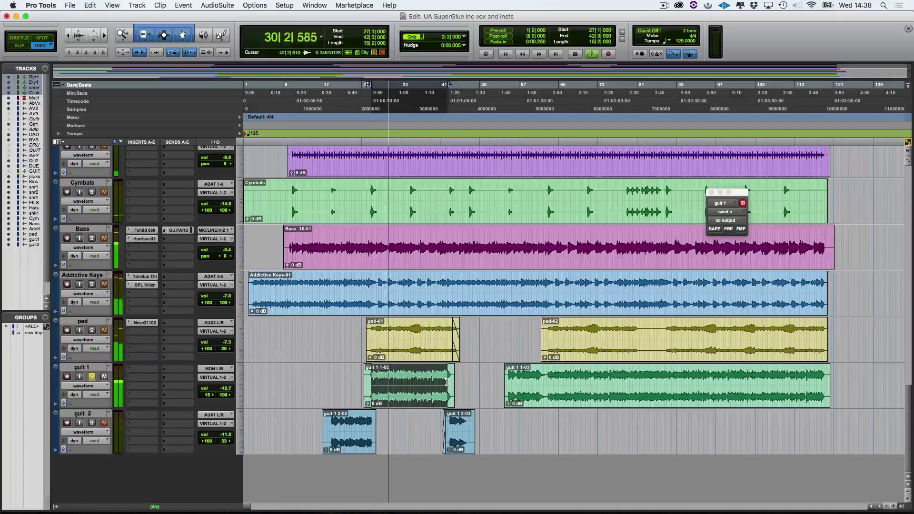
{"action": "key", "text": "space"}
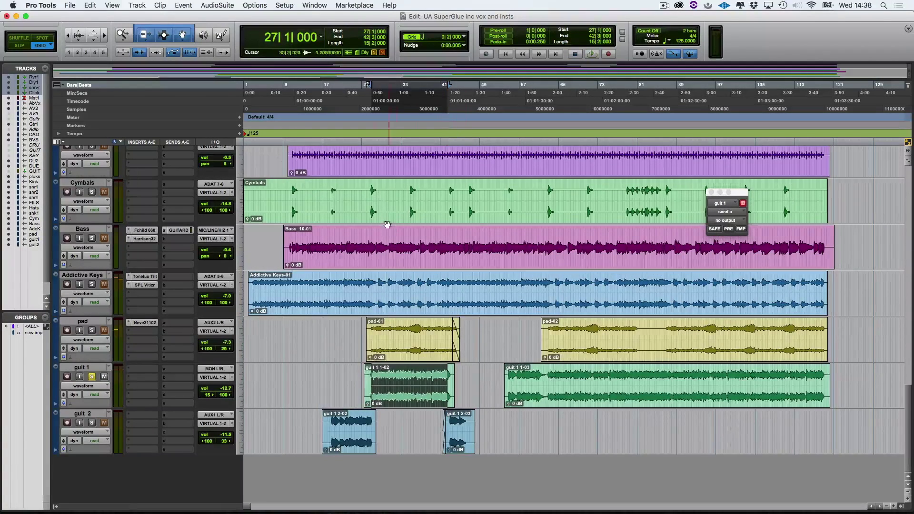
- Inspect the UAD EMT 140 plate reverb settings on the Reverb 1 track
{"action": "scroll", "coordinate": [387, 224], "scroll_direction": "up", "scroll_amount": 15}
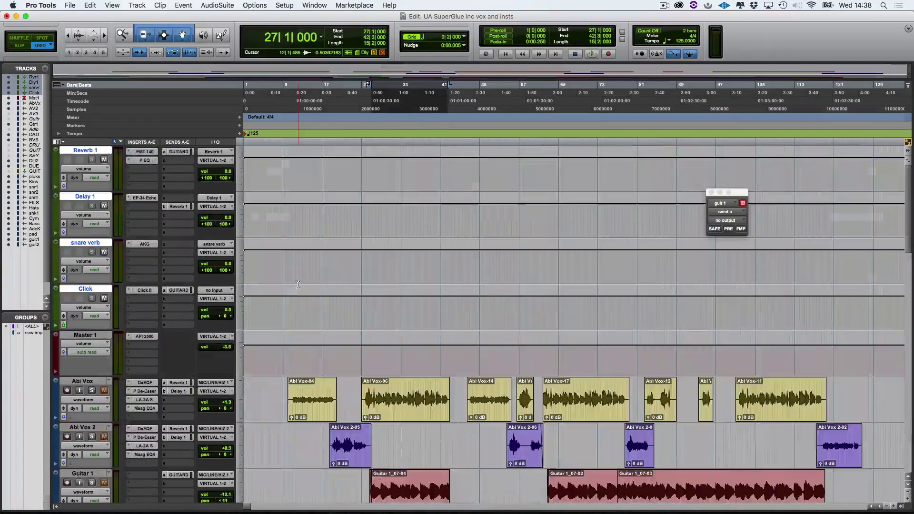
{"action": "left_click", "coordinate": [145, 152]}
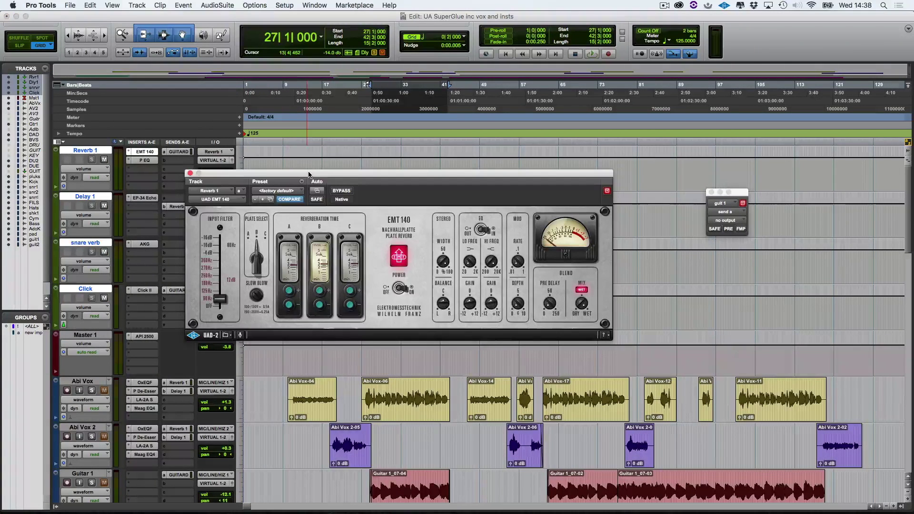
{"action": "left_click", "coordinate": [191, 174]}
- Send guit 1 to the Reverb 1 stereo bus at -12.8 dB, and unsolo it to audition it in the mix
{"action": "scroll", "coordinate": [348, 238], "scroll_direction": "down", "scroll_amount": 15}
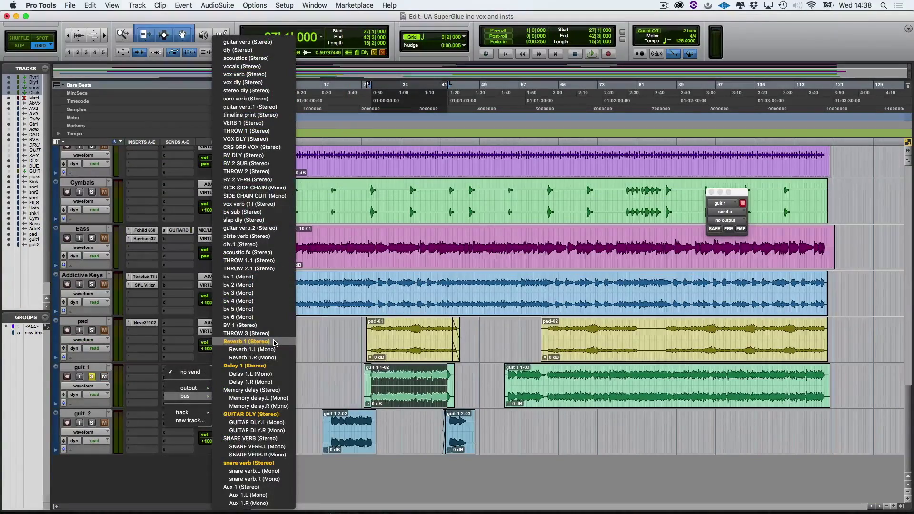
{"action": "left_click", "coordinate": [273, 342]}
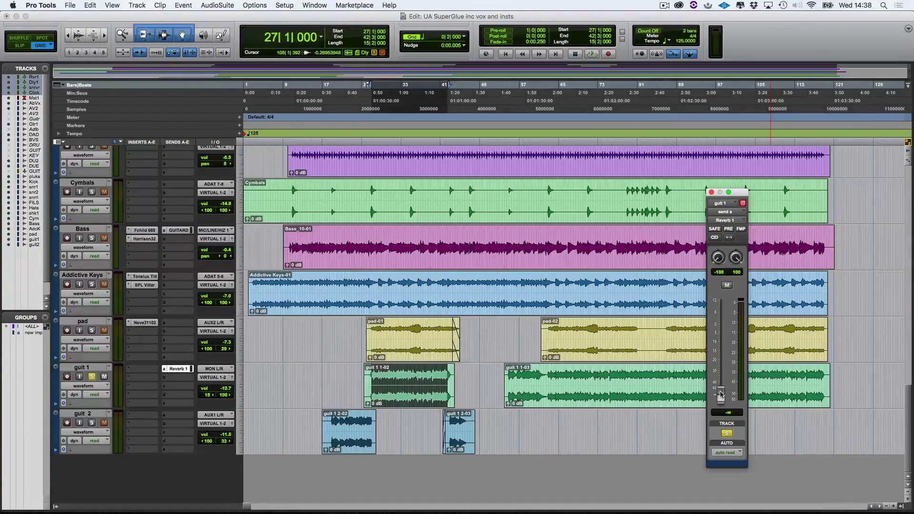
{"action": "left_click_drag", "start_coordinate": [720, 394], "coordinate": [720, 346]}
{"action": "key", "text": "space"}
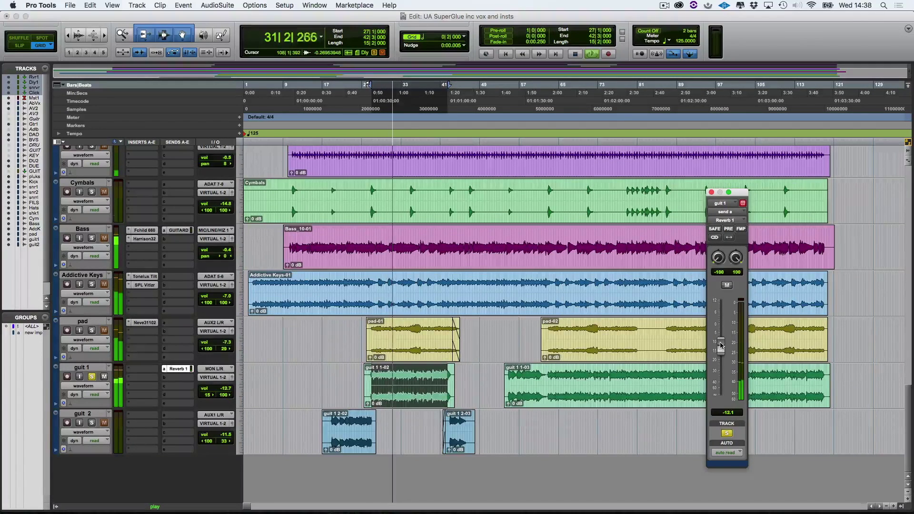
{"action": "left_click_drag", "start_coordinate": [721, 346], "coordinate": [720, 348]}
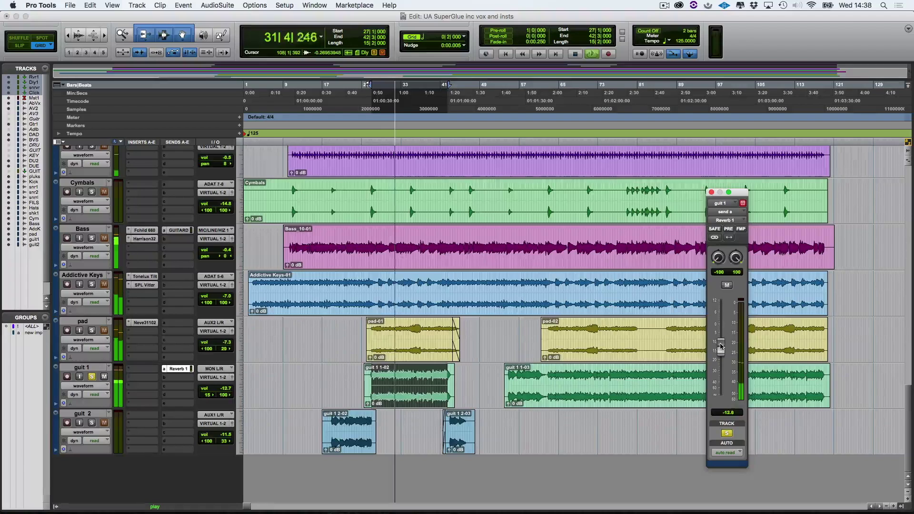
{"action": "left_click", "coordinate": [92, 377]}
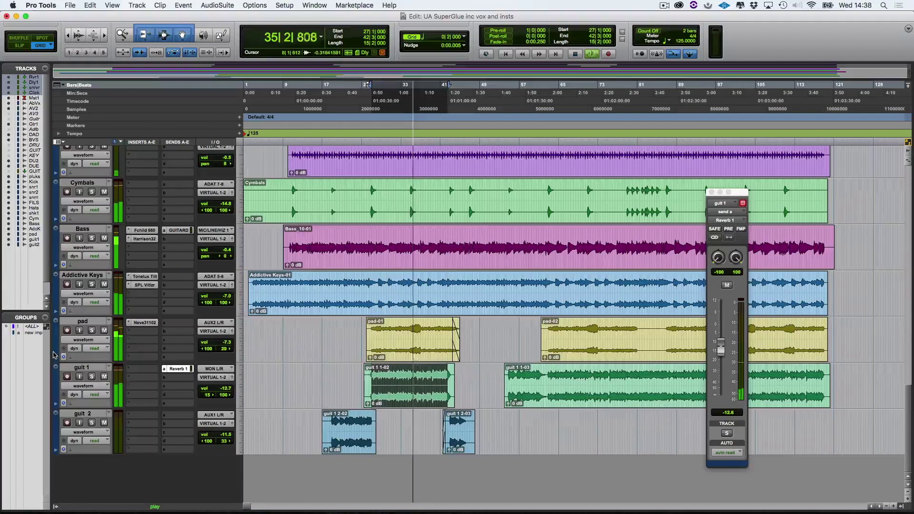
{"action": "key", "text": "space"}
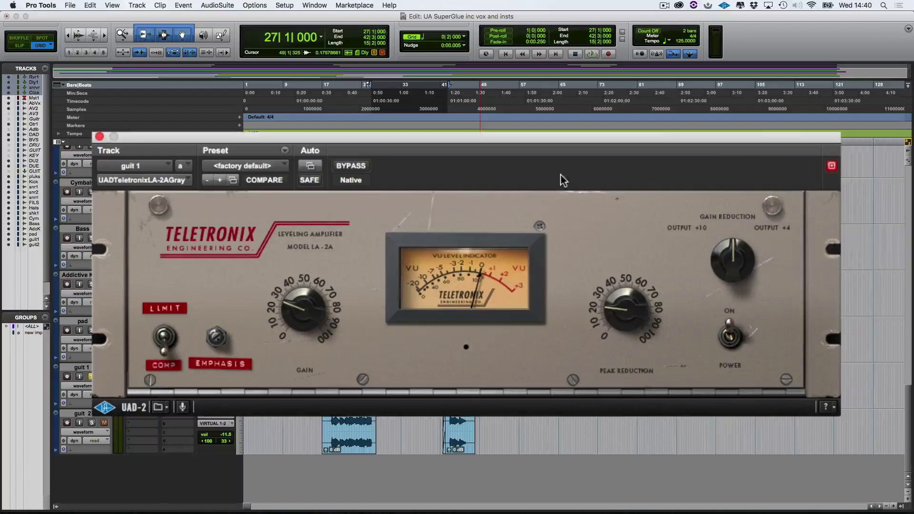
- Raise the Teletronix LA-2A Gray's peak reduction slightly on guit 1, and compare it with bypass before unsoloing the track
{"action": "key", "text": "space"}
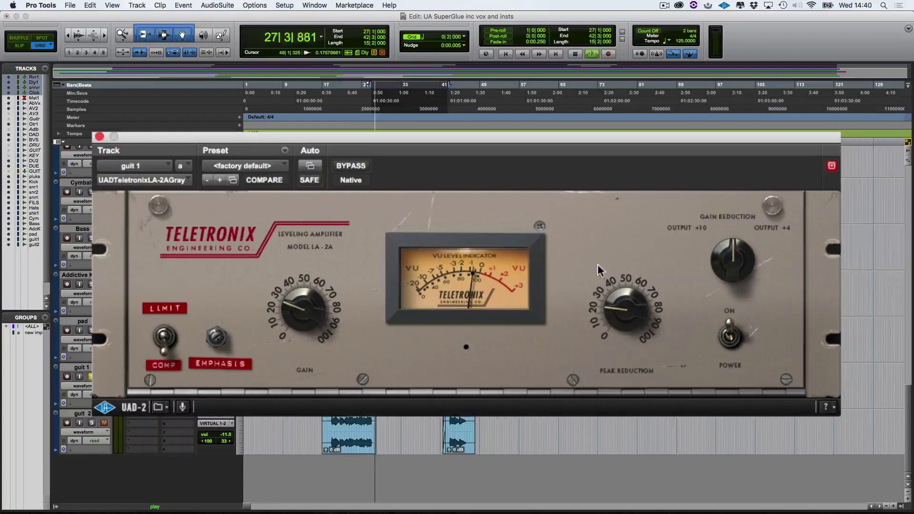
{"action": "left_click_drag", "start_coordinate": [610, 301], "coordinate": [609, 294]}
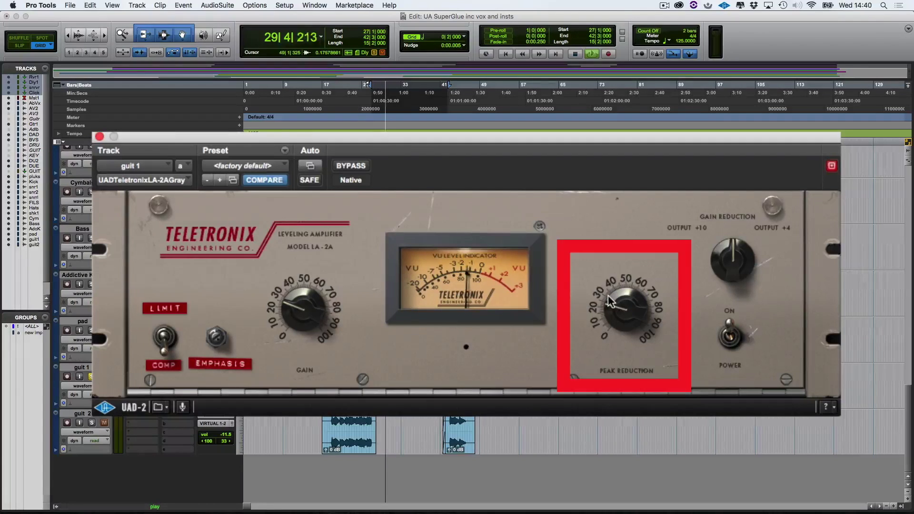
{"action": "left_click", "coordinate": [355, 165]}
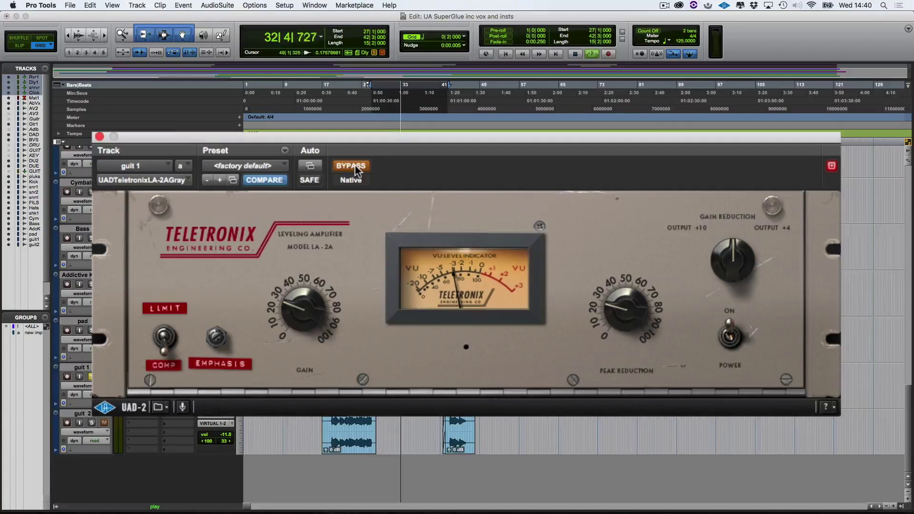
{"action": "left_click", "coordinate": [355, 166]}
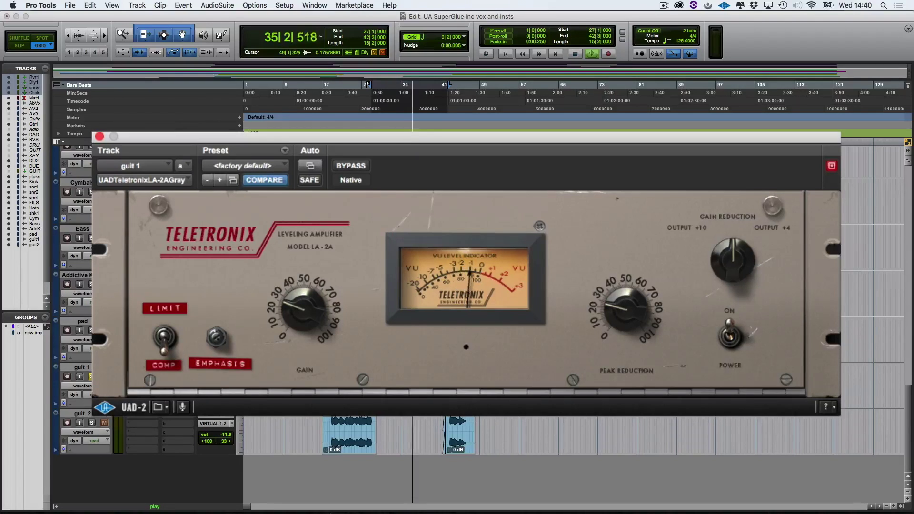
{"action": "left_click", "coordinate": [92, 379]}
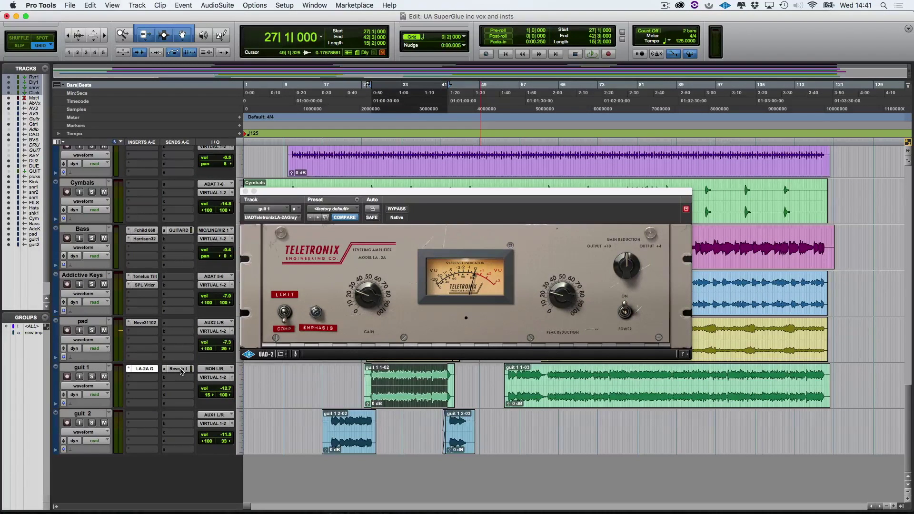
- Solo the guit 2 track and audition the section from 19|3|000 to 27|1|000
{"action": "left_click", "coordinate": [92, 422]}
{"action": "left_click_drag", "start_coordinate": [376, 381], "coordinate": [335, 381]}
{"action": "key", "text": "space"}
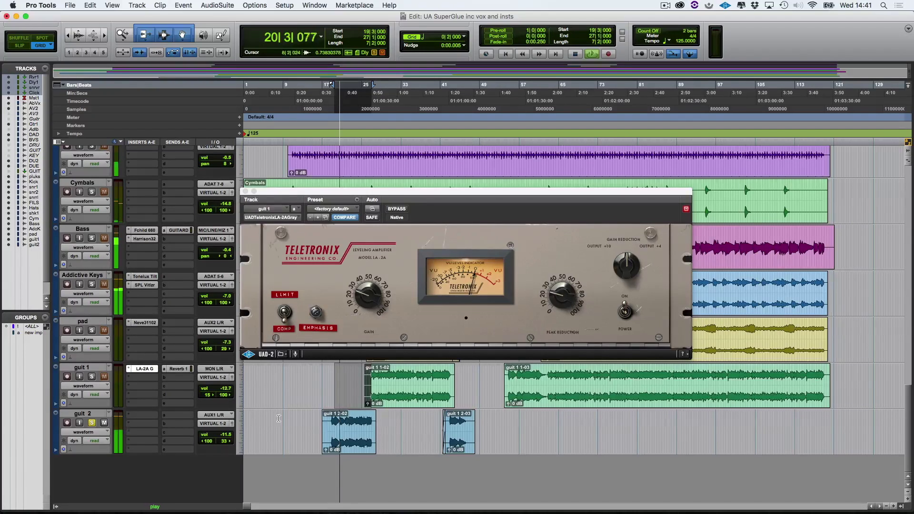
{"action": "left_click", "coordinate": [244, 192]}
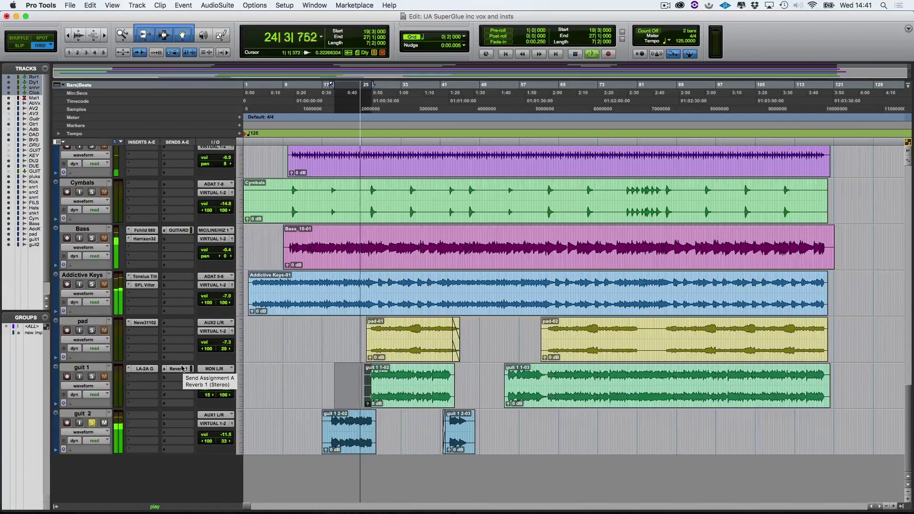
{"action": "key", "text": "space"}
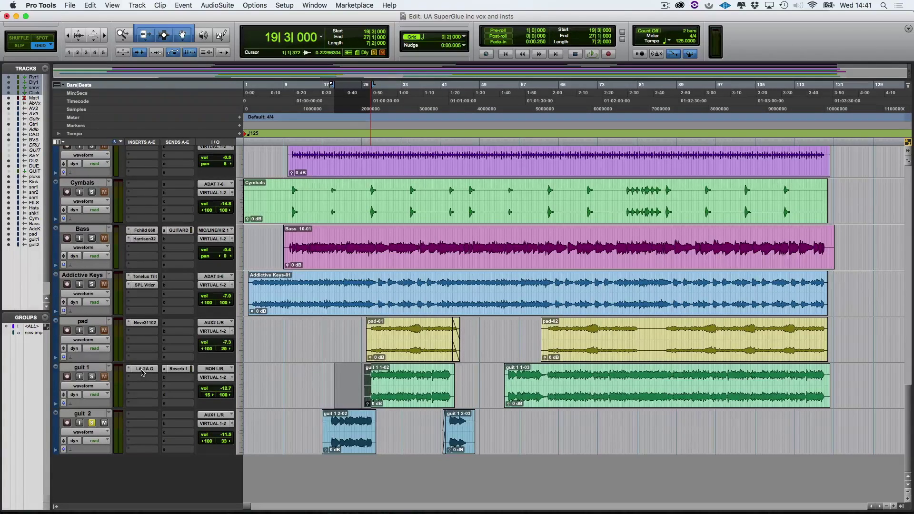
- Copy guit 1's LA-2A Gray to insert B of guit 2 and lower its peak reduction slightly during playback
{"action": "left_click_drag", "start_coordinate": [141, 372], "coordinate": [136, 423]}
{"action": "left_click", "coordinate": [144, 424]}
{"action": "key", "text": "space"}
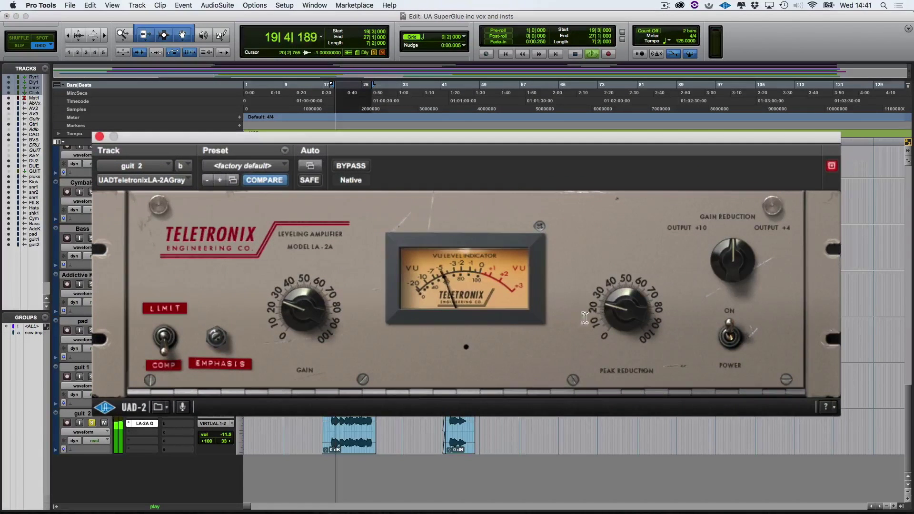
{"action": "left_click_drag", "start_coordinate": [607, 307], "coordinate": [606, 315]}
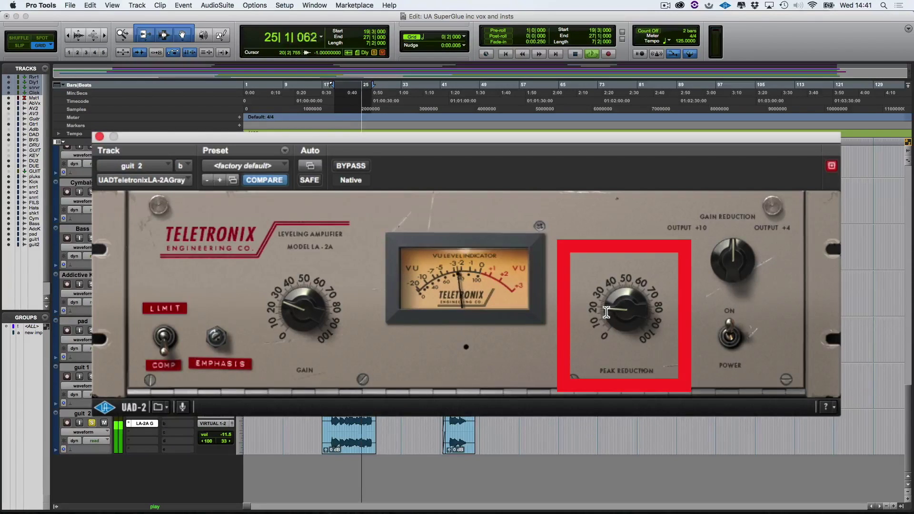
{"action": "key", "text": "space"}
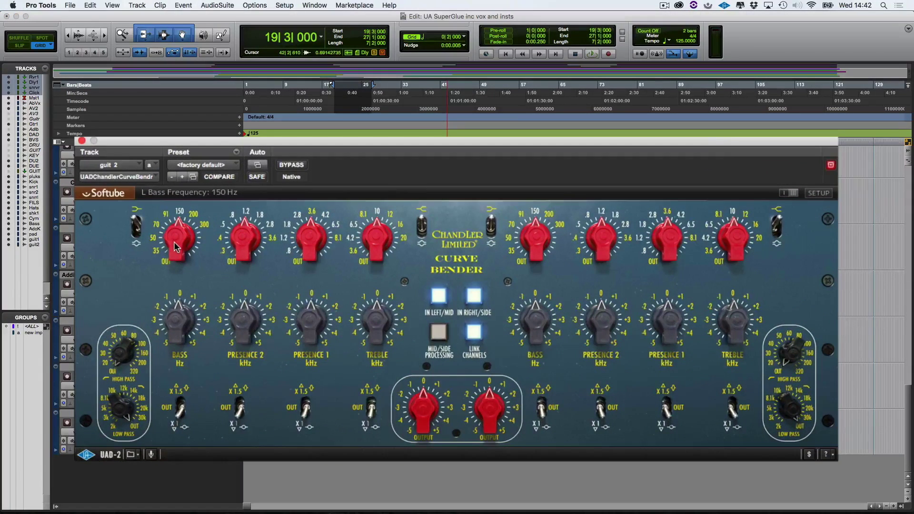
- On guit 2's Chandler Curve Bender, set bass to -2.0 dB at 300 Hz and presence 1 to 1.5 dB at 4.2 kHz
{"action": "left_click_drag", "start_coordinate": [177, 246], "coordinate": [172, 188]}
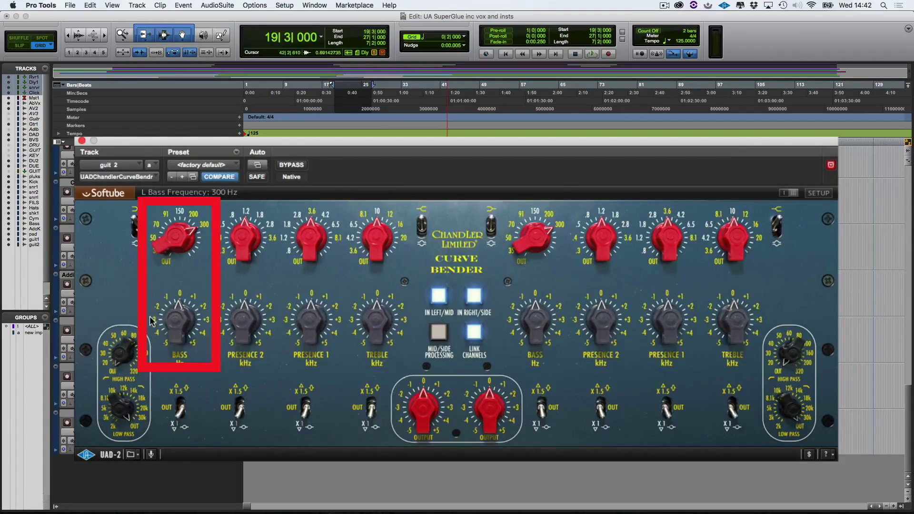
{"action": "left_click_drag", "start_coordinate": [173, 318], "coordinate": [169, 330]}
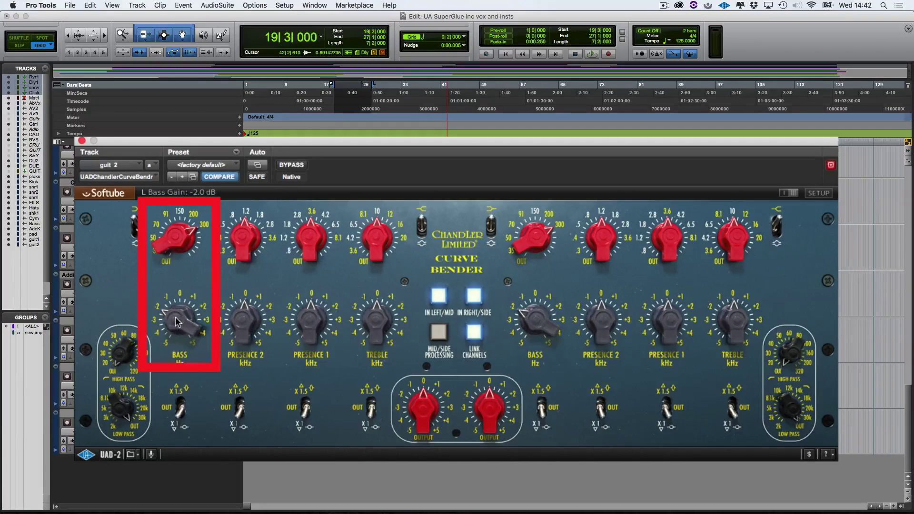
{"action": "key", "text": "space"}
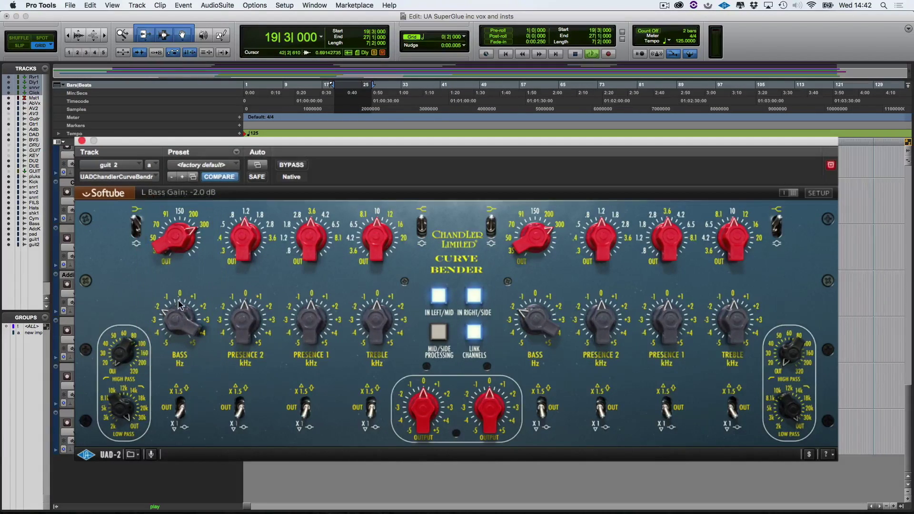
{"action": "mouse_move", "coordinate": [320, 224]}
{"action": "left_mouse_down"}
{"action": "mouse_move", "coordinate": [310, 238]}
{"action": "mouse_move", "coordinate": [309, 228]}
{"action": "left_mouse_up"}
{"action": "left_click_drag", "start_coordinate": [308, 316], "coordinate": [310, 296]}
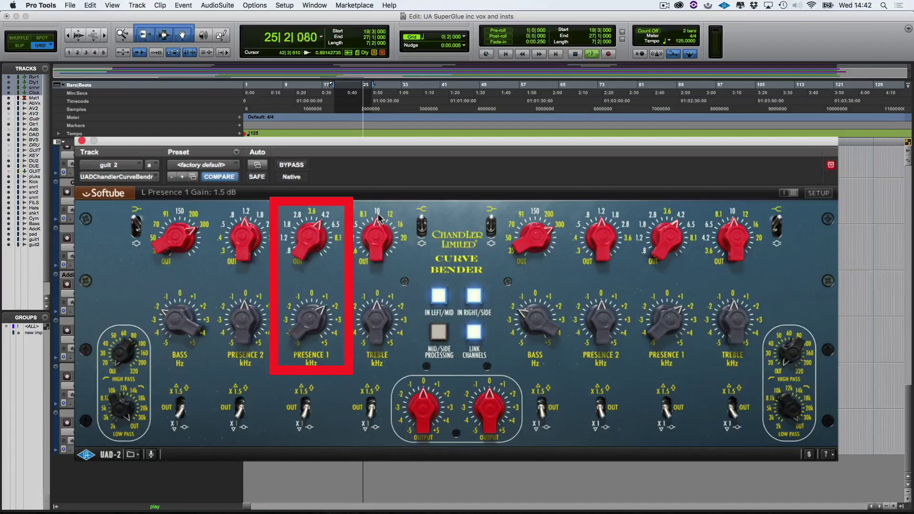
- Boost the Curve Bender's 10 kHz treble to 3.0 dB on guit 2, comparing the EQ with bypass during playback
{"action": "left_click_drag", "start_coordinate": [377, 312], "coordinate": [373, 286]}
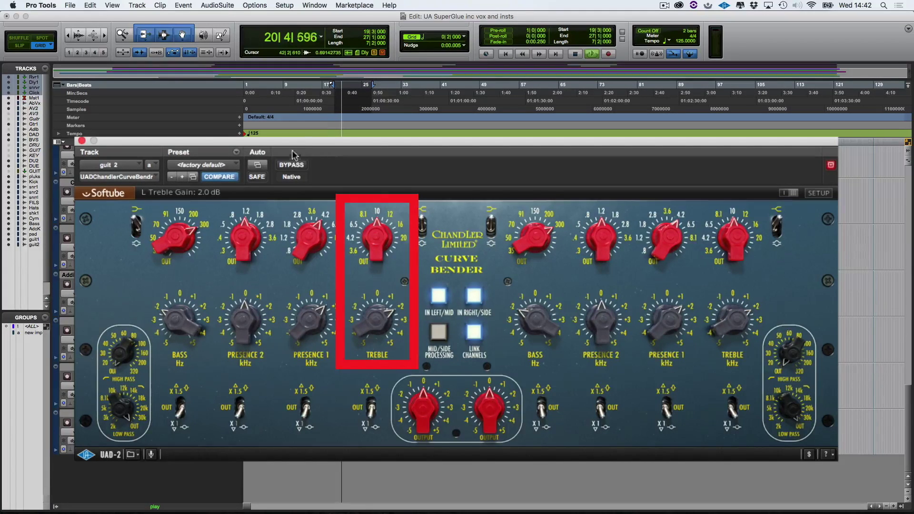
{"action": "left_click", "coordinate": [289, 166]}
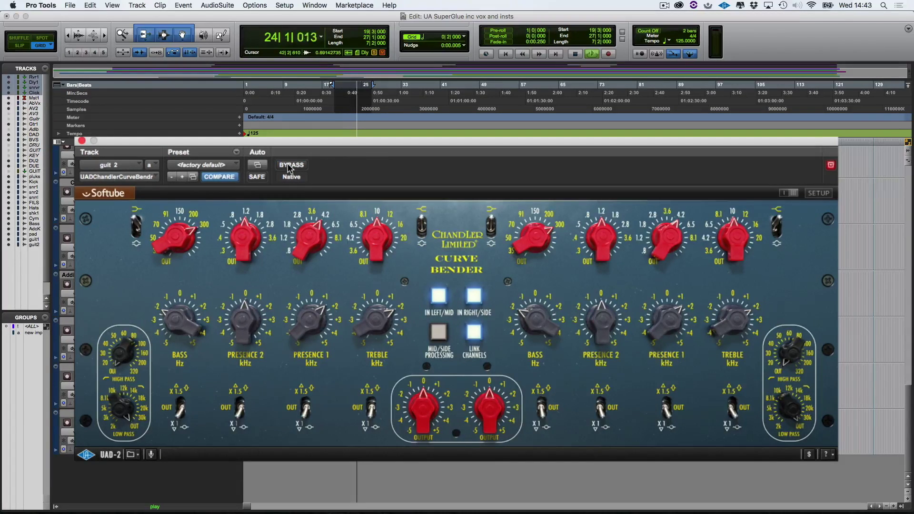
{"action": "left_click_drag", "start_coordinate": [361, 321], "coordinate": [362, 316]}
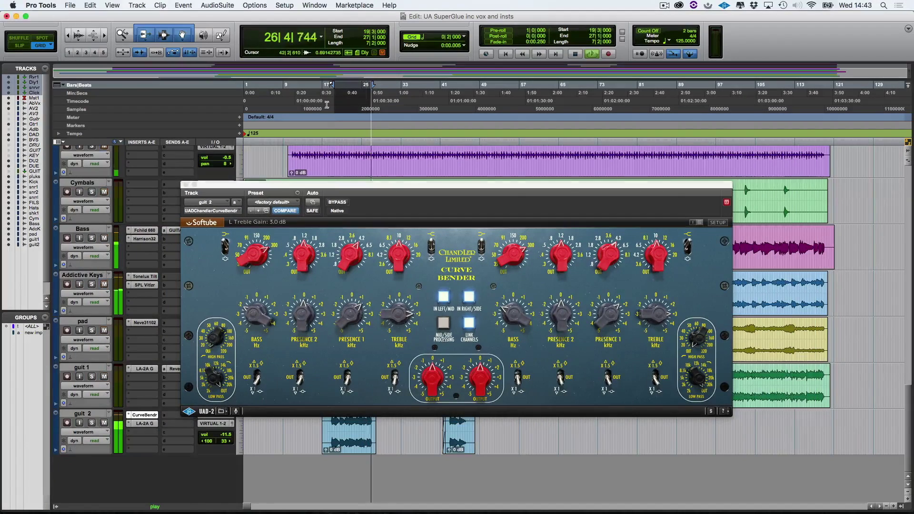
{"action": "left_click", "coordinate": [327, 105]}
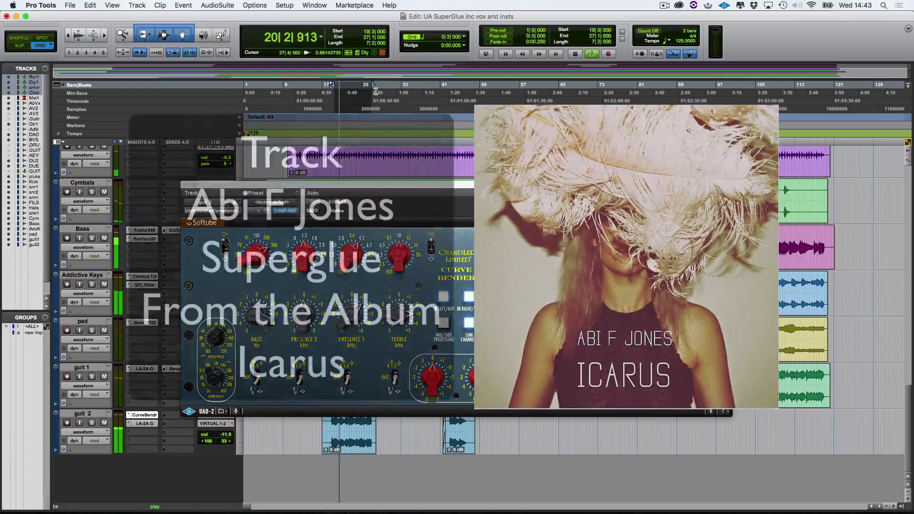